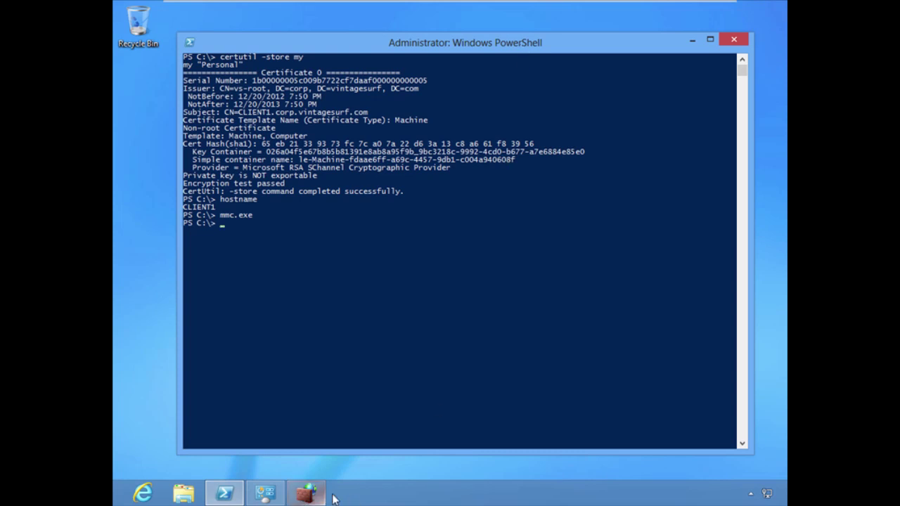
# Review the DirectAccess connection security rules in Windows Firewall with Advanced Security and close the console
pyautogui.click(306, 492)
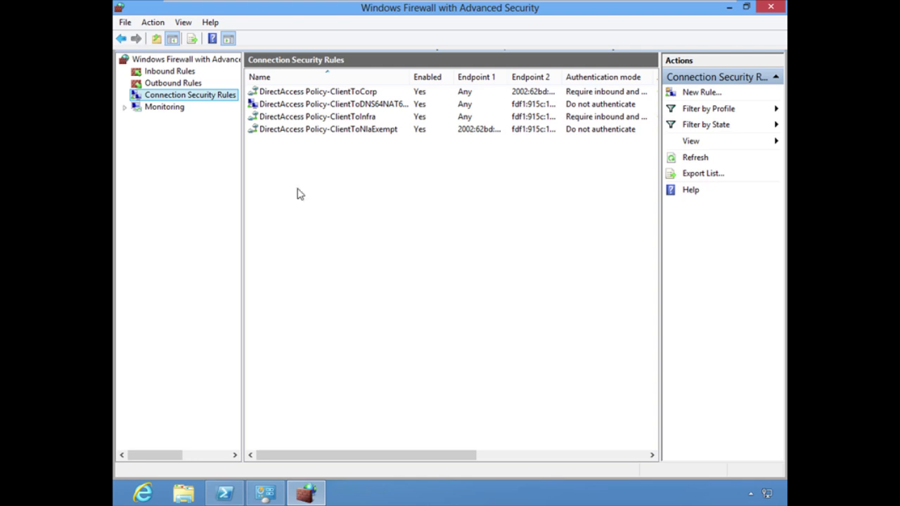
pyautogui.click(775, 8)
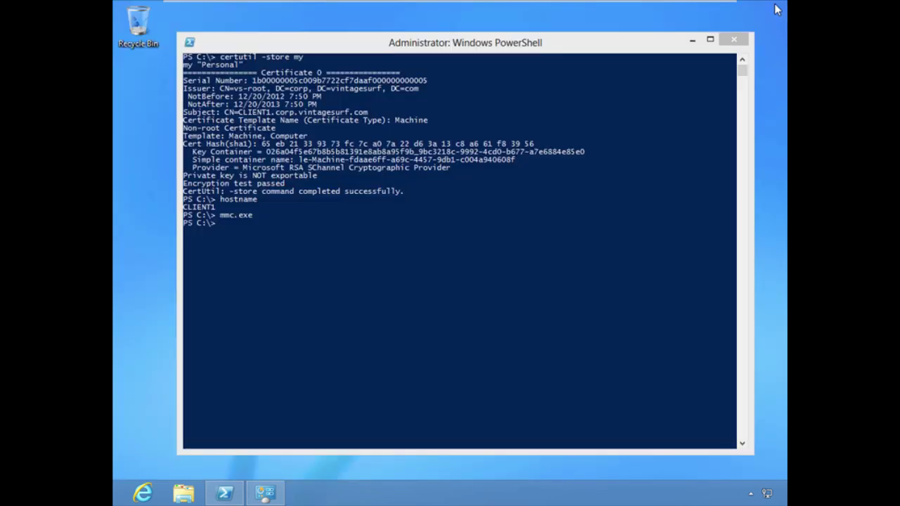
# Clear the PowerShell console with the cls command
pyautogui.click(509, 252)
pyautogui.write('cls')
pyautogui.press('Return')
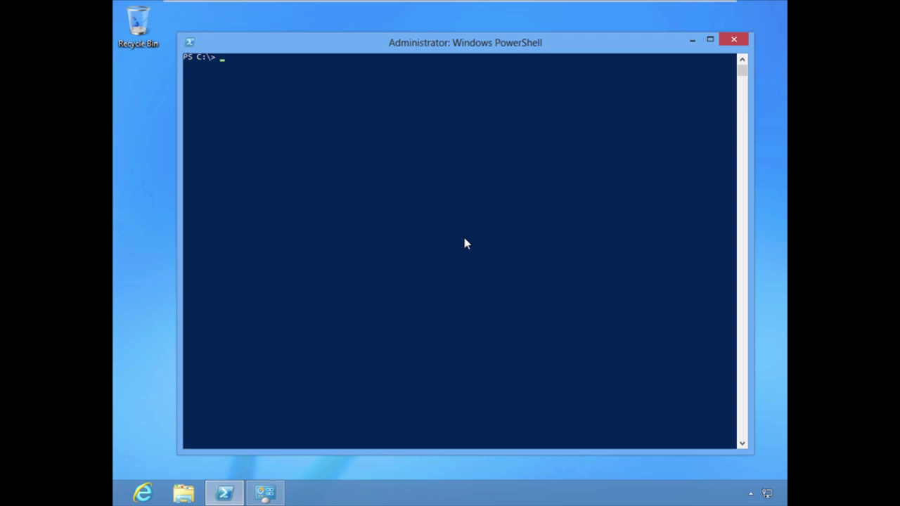
# Check the active network in Network and Sharing Center and the Private and Public adapters in Network Connections, leaving PowerShell in front
pyautogui.rightClick(766, 493)
pyautogui.click(745, 484)
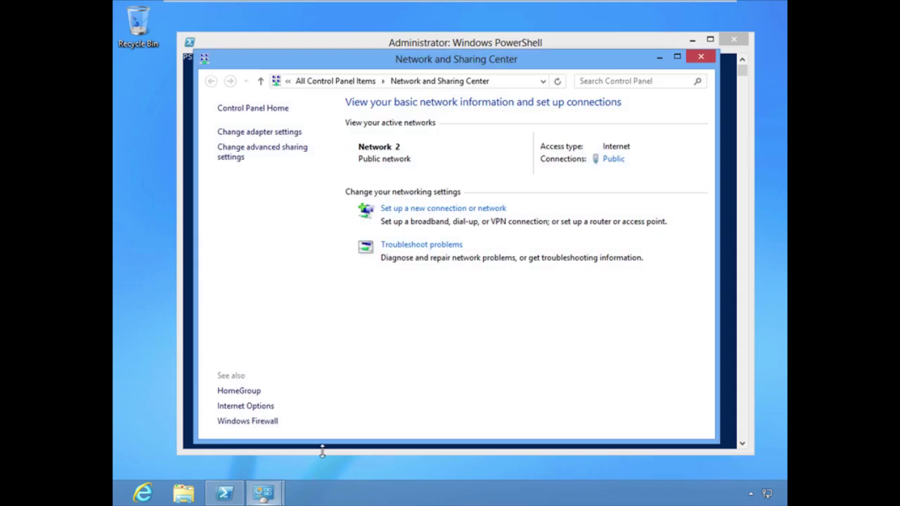
pyautogui.click(700, 56)
pyautogui.click(263, 494)
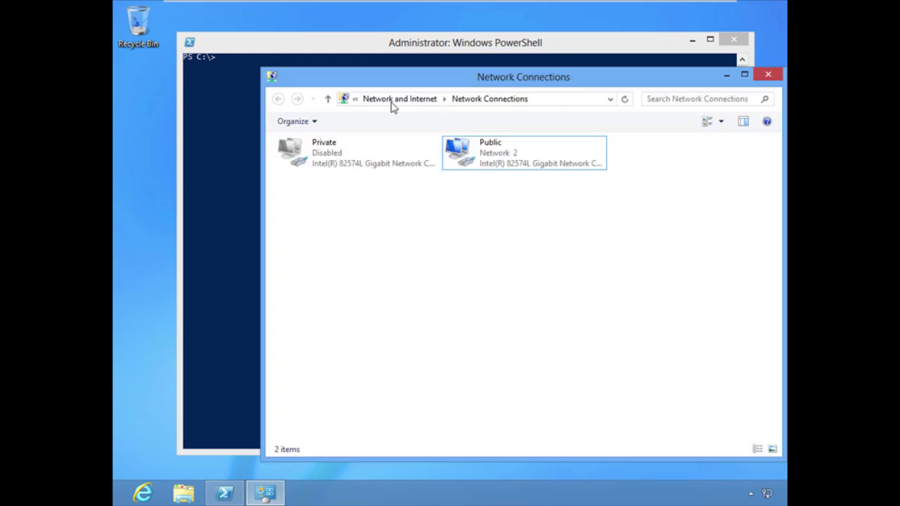
pyautogui.moveTo(404, 80); pyautogui.dragTo(392, 73)
pyautogui.click(496, 153)
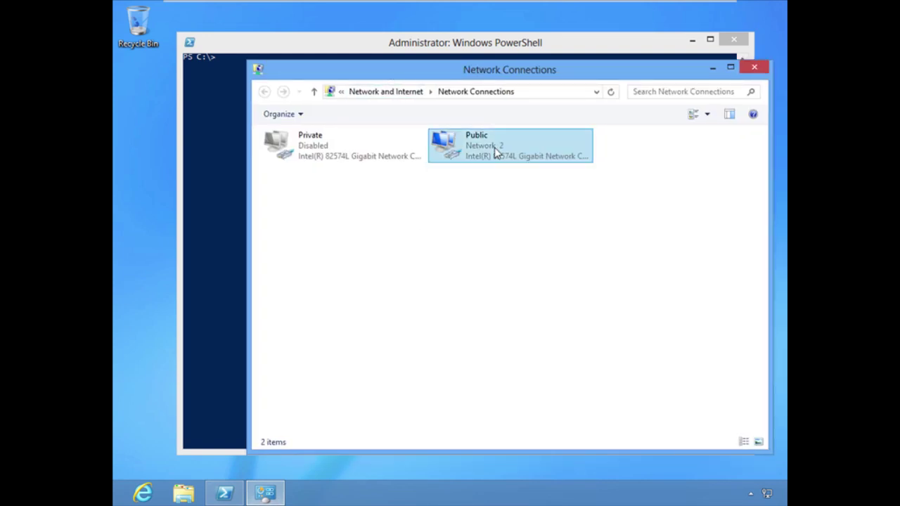
pyautogui.click(713, 70)
pyautogui.moveTo(425, 49)
pyautogui.mouseDown()
pyautogui.moveTo(417, 54)
pyautogui.moveTo(427, 47)
pyautogui.mouseUp()
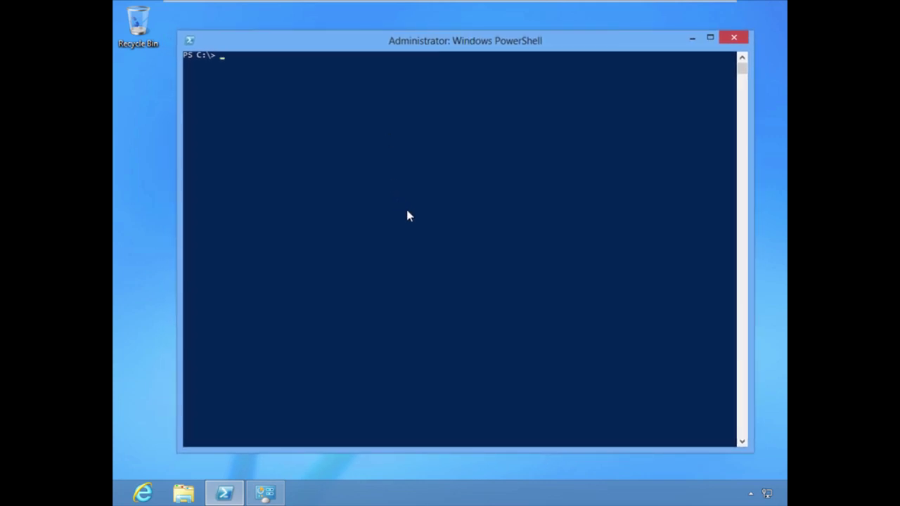
# View the DirectAccess properties of the Workplace Connection from the Networks list and close them
pyautogui.press('super+i')
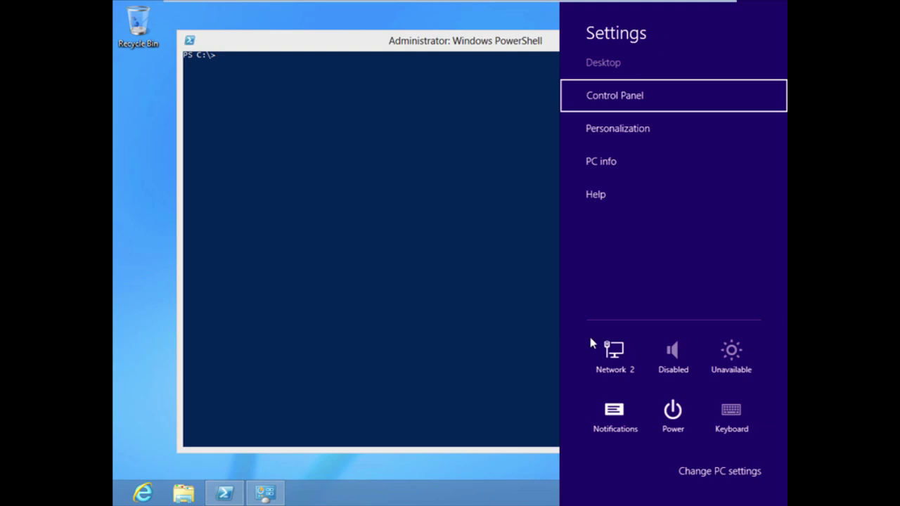
pyautogui.click(629, 368)
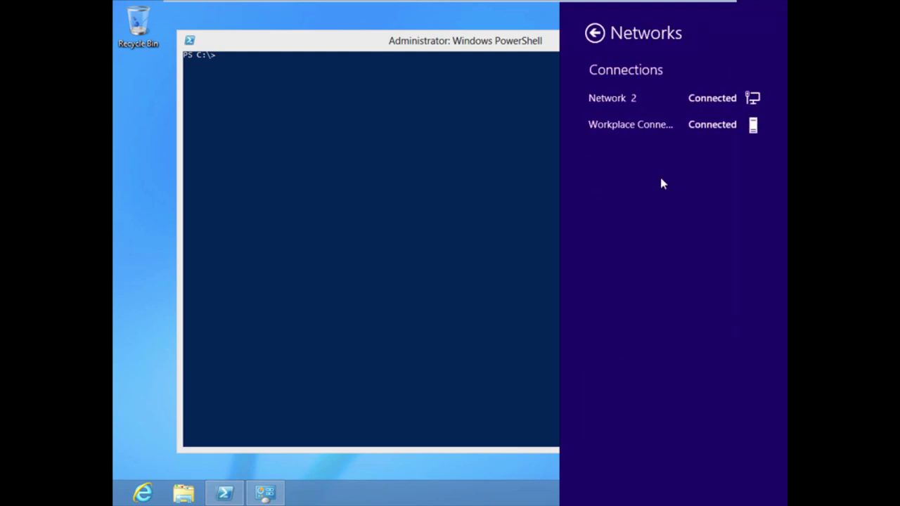
pyautogui.rightClick(650, 128)
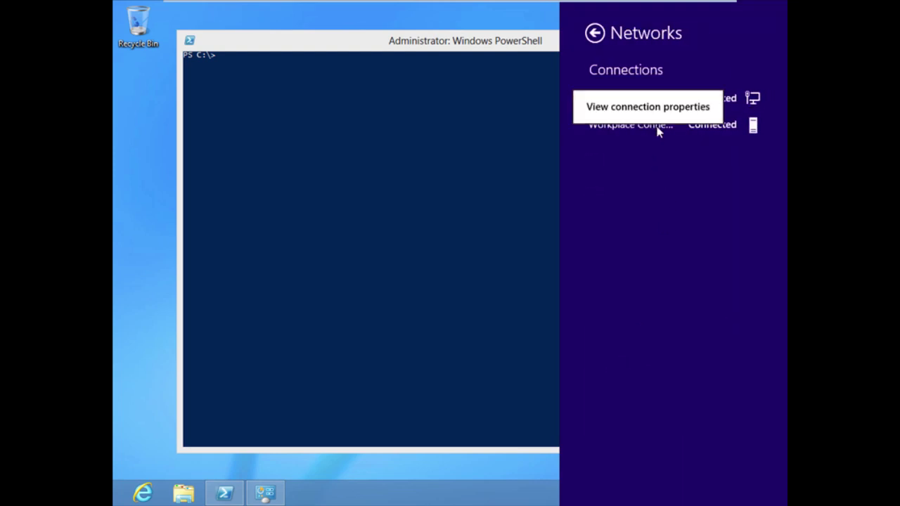
pyautogui.click(657, 109)
pyautogui.moveTo(309, 80); pyautogui.dragTo(284, 76)
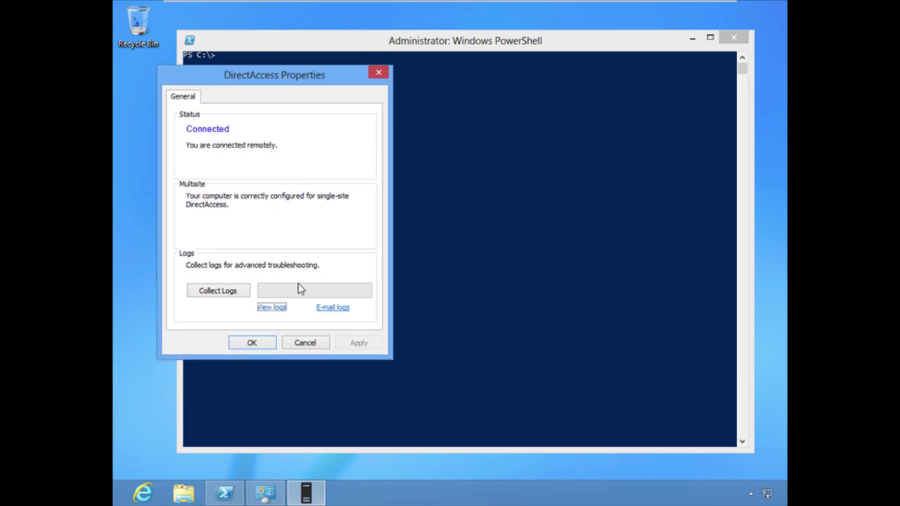
pyautogui.click(251, 343)
pyautogui.moveTo(364, 43); pyautogui.dragTo(345, 51)
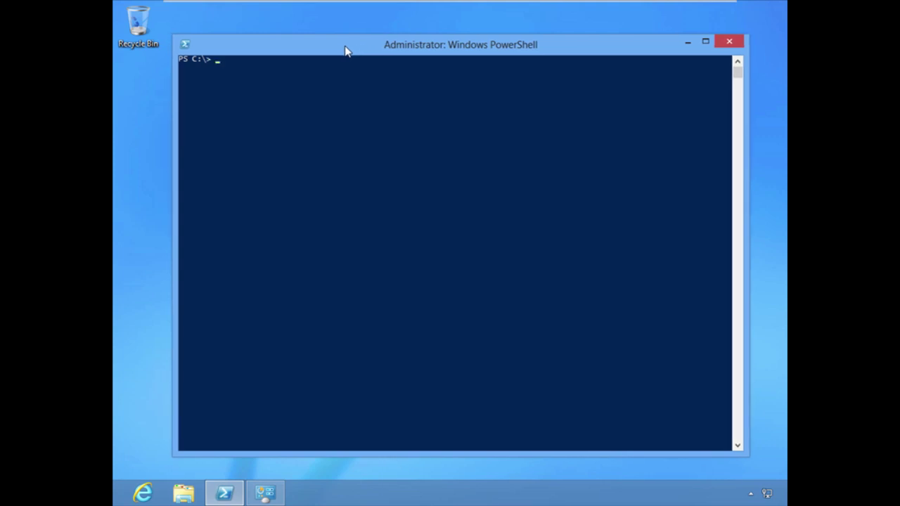
# Run netsh dnsclient show state in PowerShell and highlight the Machine Location value
pyautogui.write('netsh dnsclient show state')
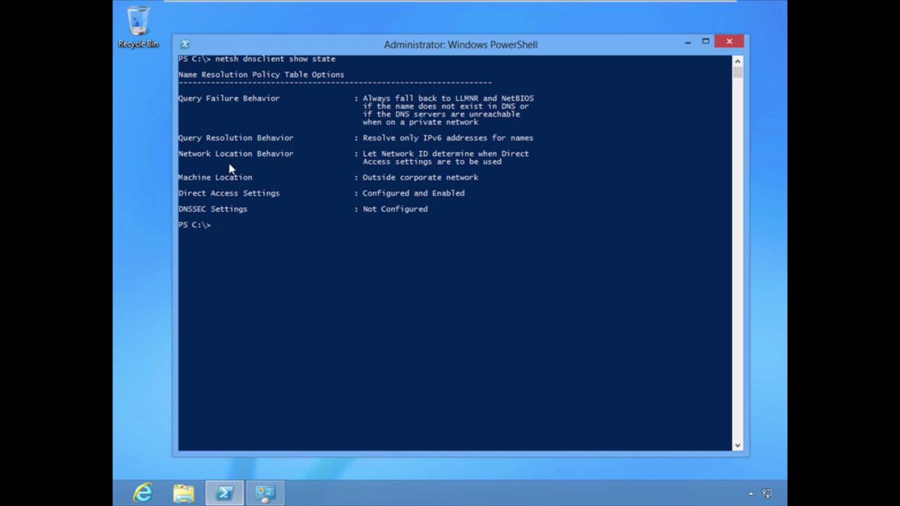
pyautogui.click(362, 178)
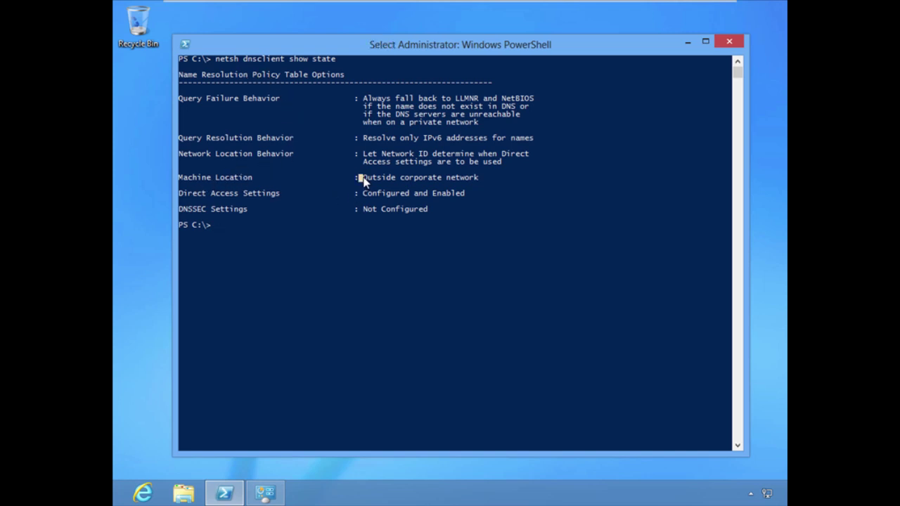
pyautogui.moveTo(362, 180); pyautogui.dragTo(478, 187)
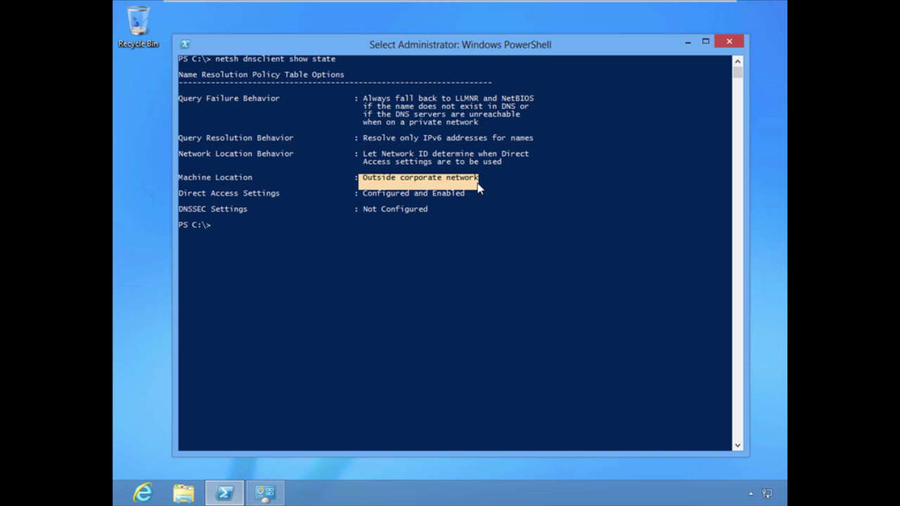
pyautogui.rightClick(478, 188)
# Run netsh namespace show policy and highlight the DirectAccess DNS server entries for .corp.vintagesurf.com and iis1.corp.vintagesurf.com
pyautogui.write('netsh namespa')
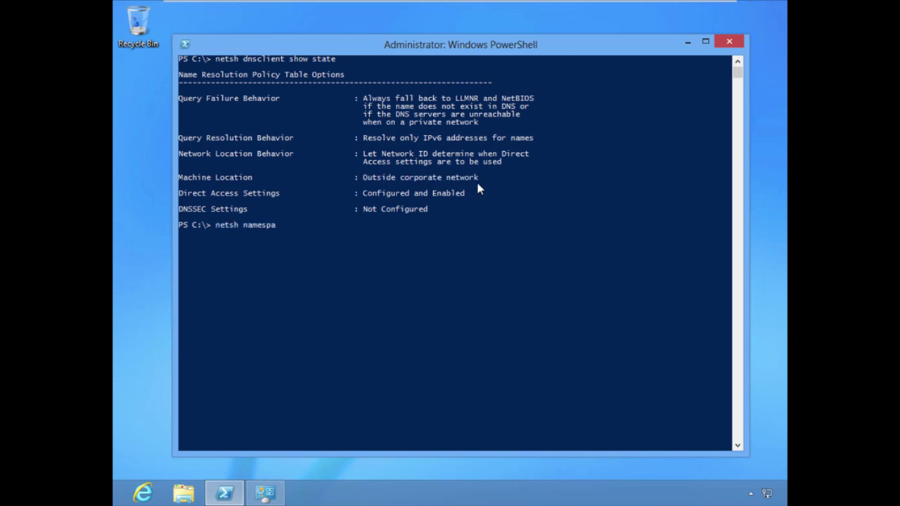
pyautogui.write('ce show policy')
pyautogui.press('Return')
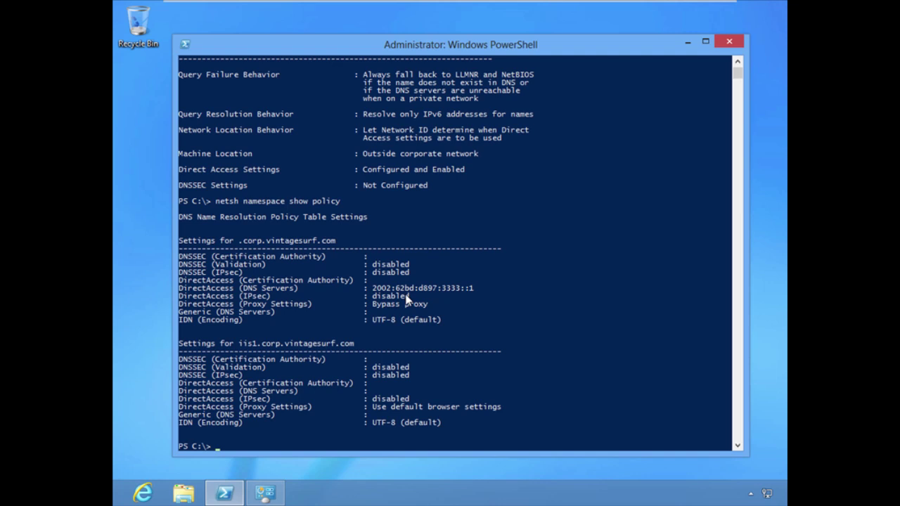
pyautogui.moveTo(376, 288); pyautogui.dragTo(474, 299)
pyautogui.click(396, 367)
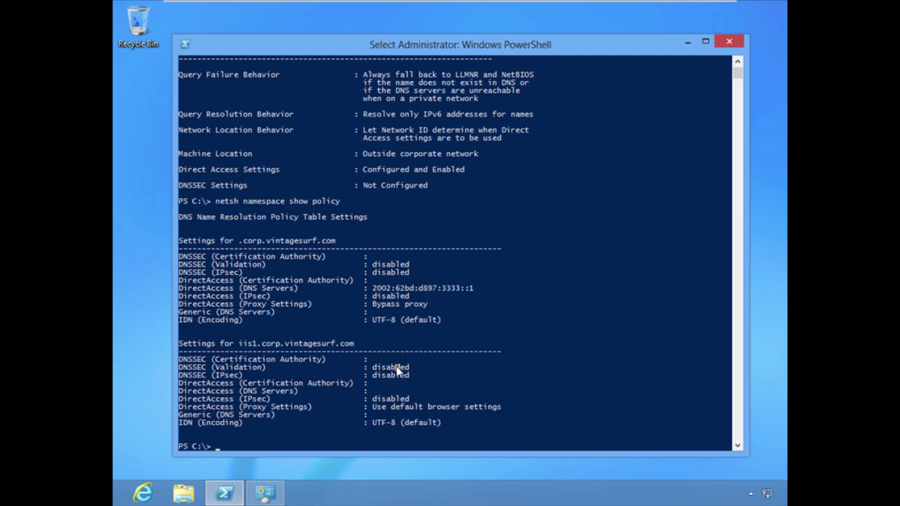
pyautogui.moveTo(238, 344); pyautogui.dragTo(355, 353)
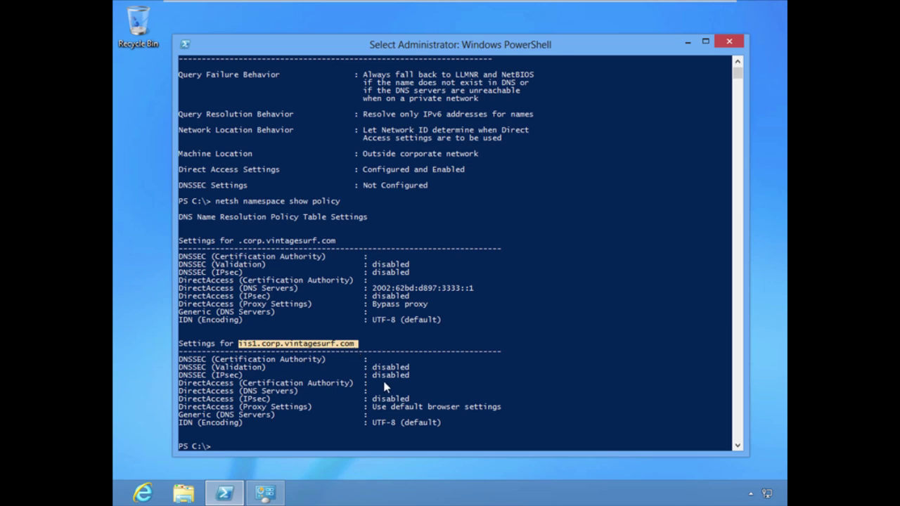
pyautogui.moveTo(372, 384); pyautogui.dragTo(430, 395)
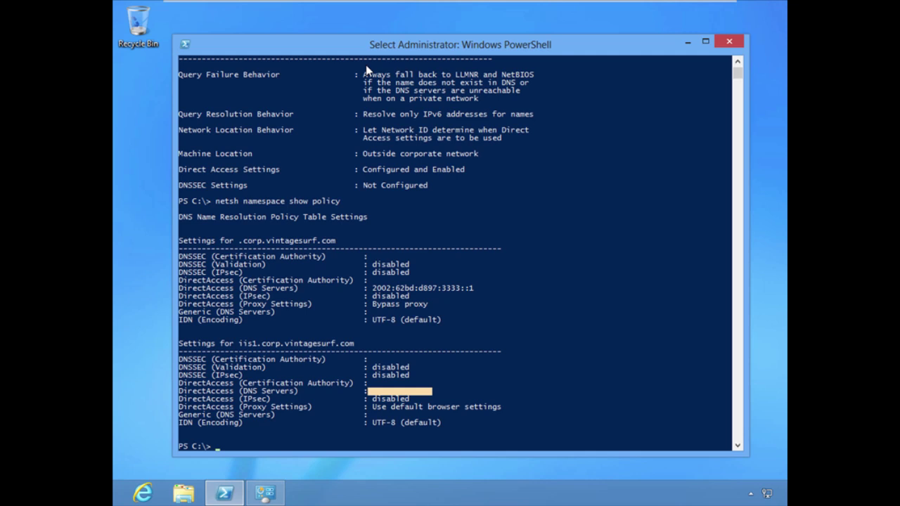
# Reuse the previous command to run netsh namespace show effectivepolicy
pyautogui.press('Return')
pyautogui.press('Up')
pyautogui.press('BackSpace')
pyautogui.press('BackSpace')
pyautogui.press('BackSpace')
pyautogui.press('BackSpace')
pyautogui.press('BackSpace')
pyautogui.press('BackSpace')
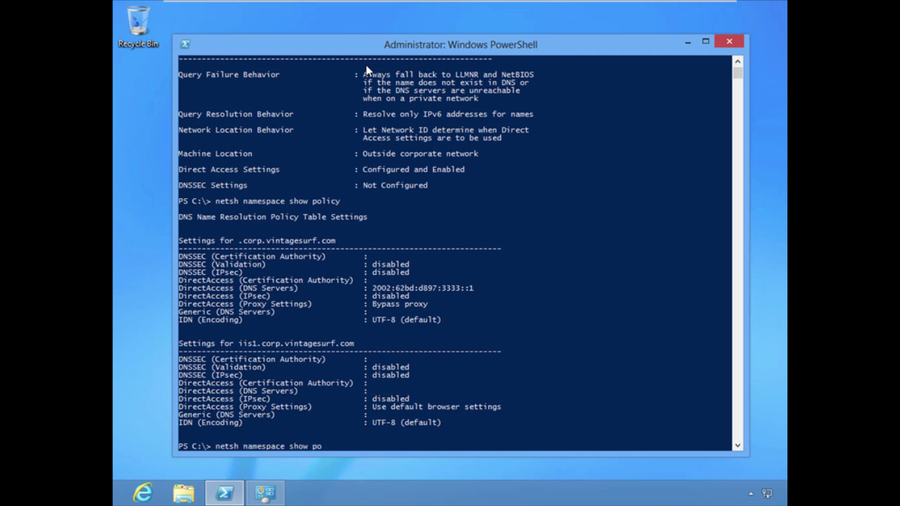
pyautogui.write('effectivepolicy')
pyautogui.press('Return')
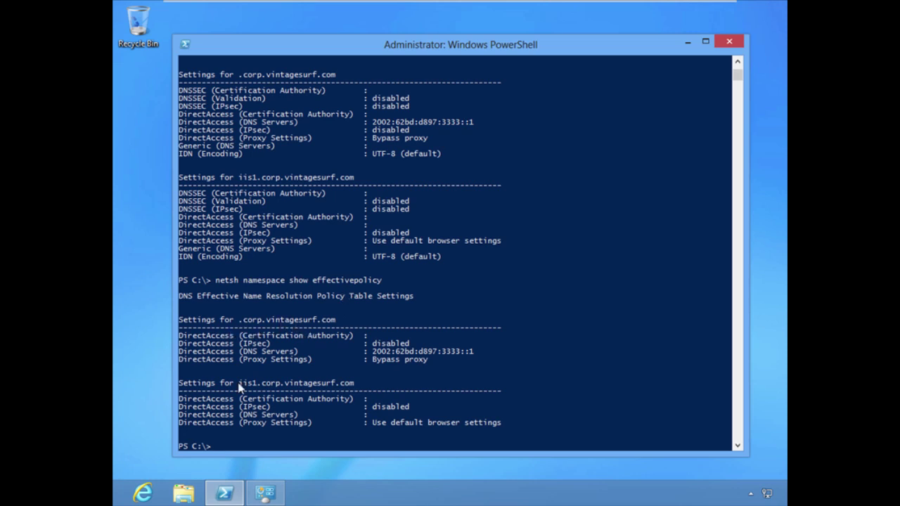
# Switch to the Windows 7 client machine and check its Private and Public adapters in Network Connections
pyautogui.moveTo(350, 6)
pyautogui.click(447, 9)
pyautogui.rightClick(767, 494)
pyautogui.click(333, 487)
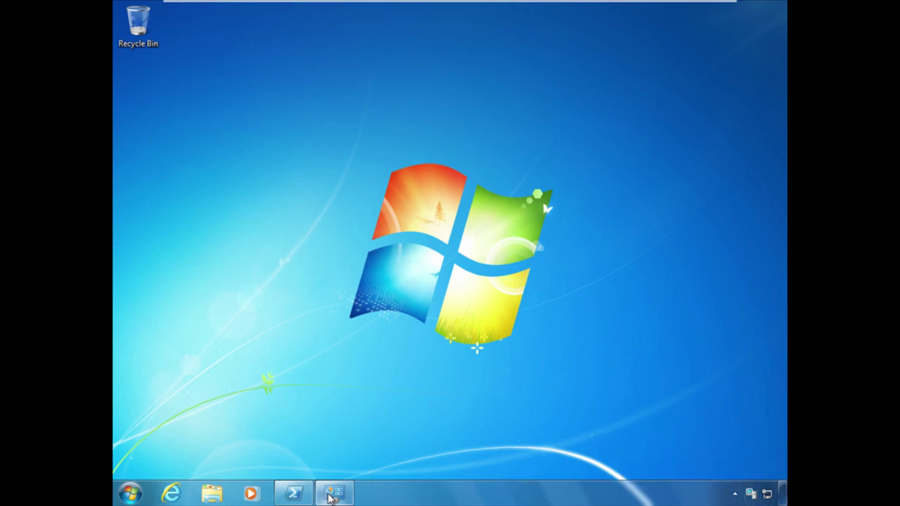
pyautogui.click(335, 492)
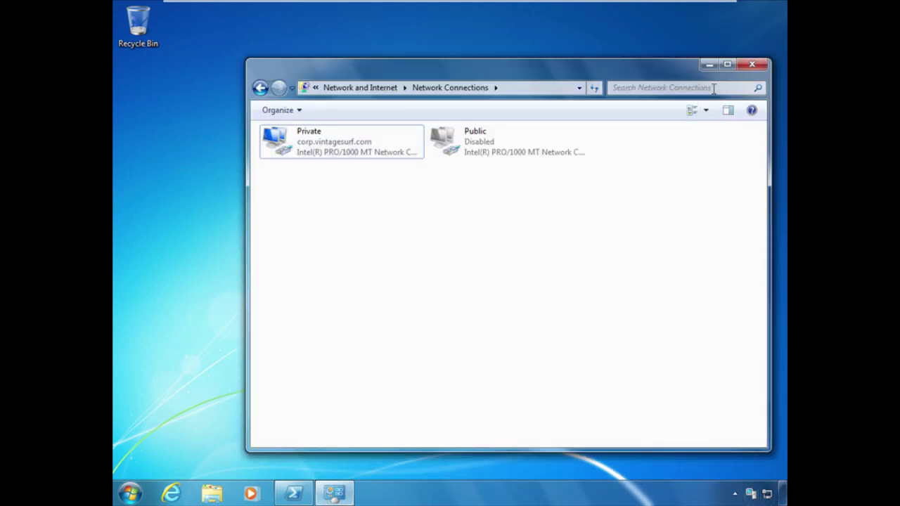
pyautogui.click(708, 64)
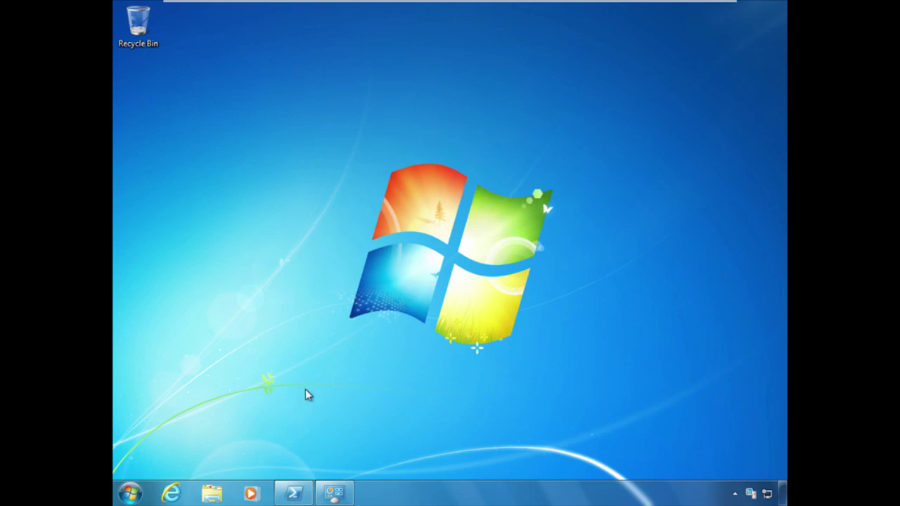
# Run netsh namespace show effectivepolicy in PowerShell on the Windows 7 client
pyautogui.click(293, 493)
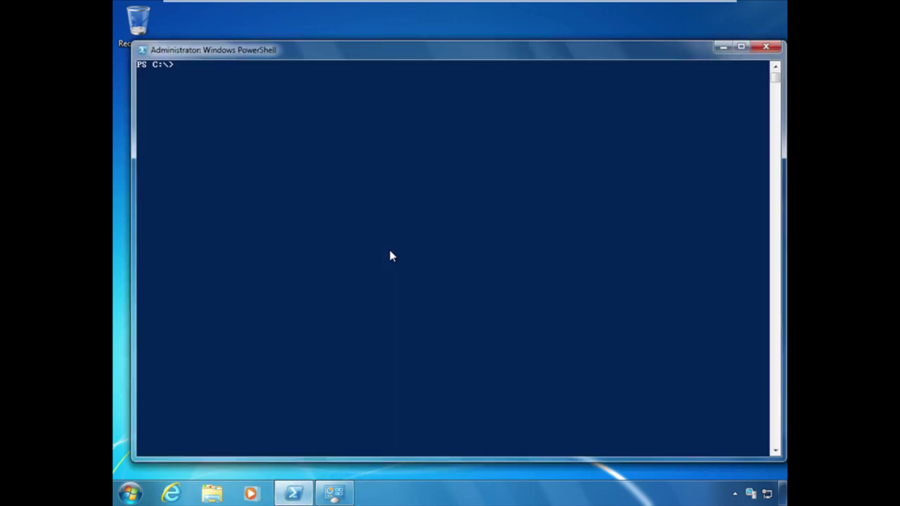
pyautogui.write('netsh namespace show effe')
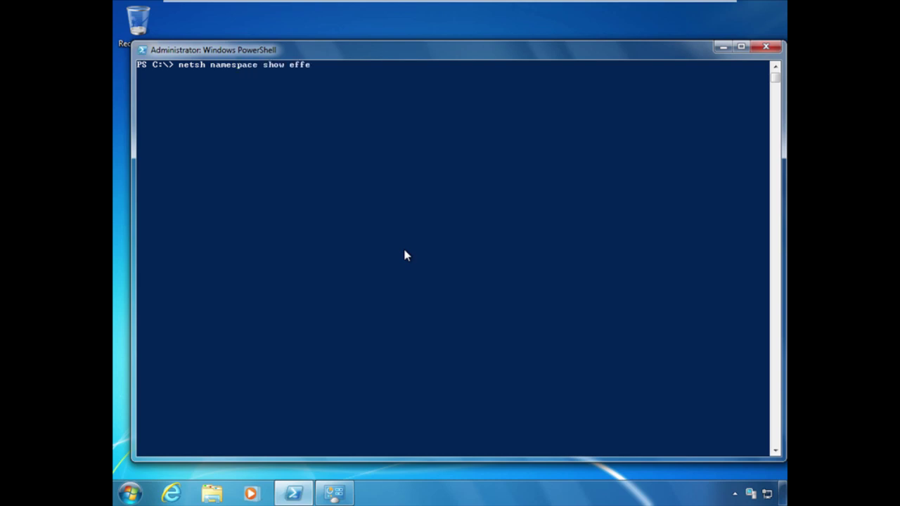
pyautogui.write('ctivepolicy')
pyautogui.press('Return')
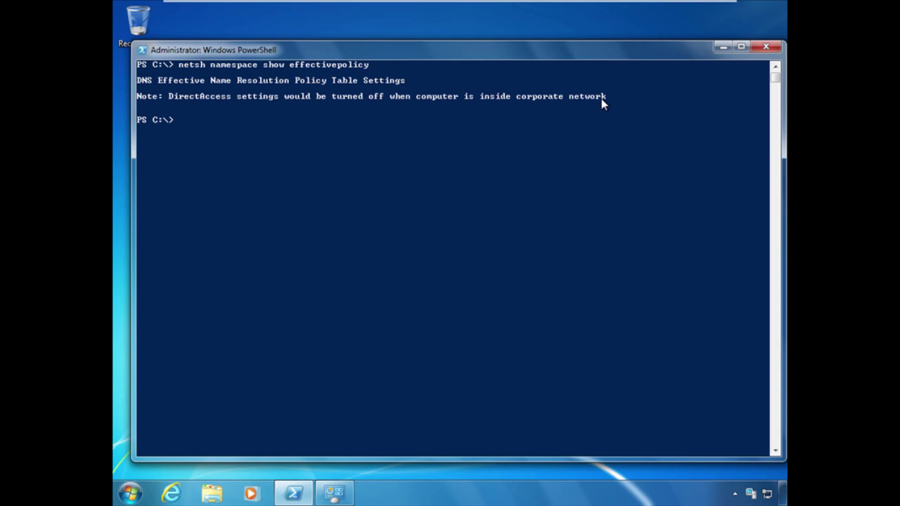
# Run netsh dnsclient show state on the Windows 7 client and highlight its Machine Location value
pyautogui.write('netsh dnsclient show state')
pyautogui.press('Return')
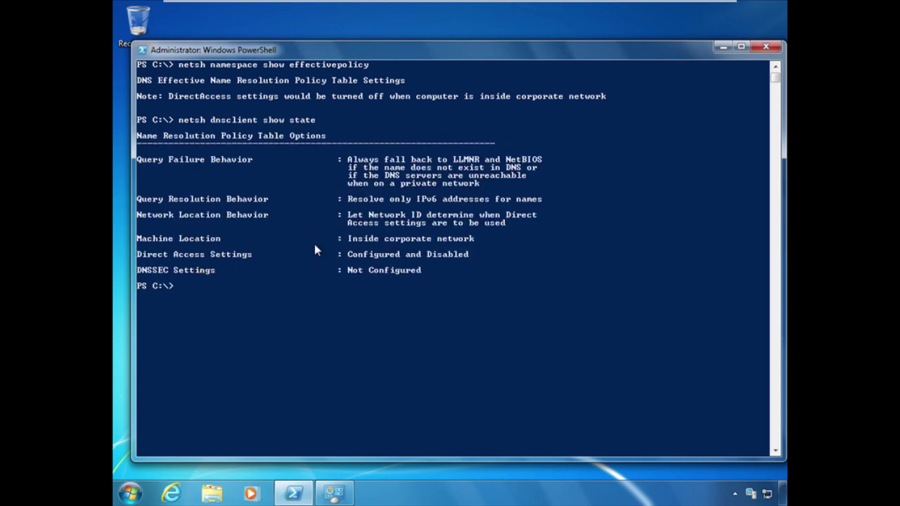
pyautogui.moveTo(348, 240); pyautogui.dragTo(472, 241)
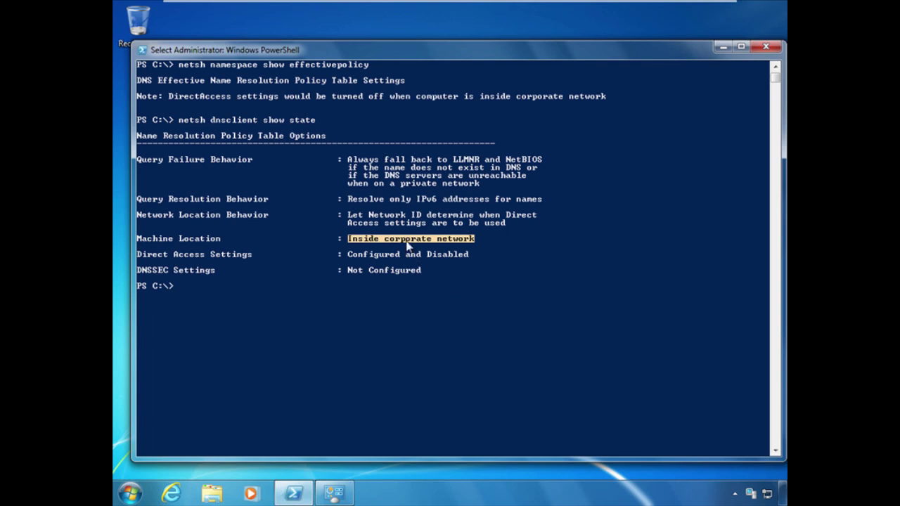
pyautogui.click(408, 295)
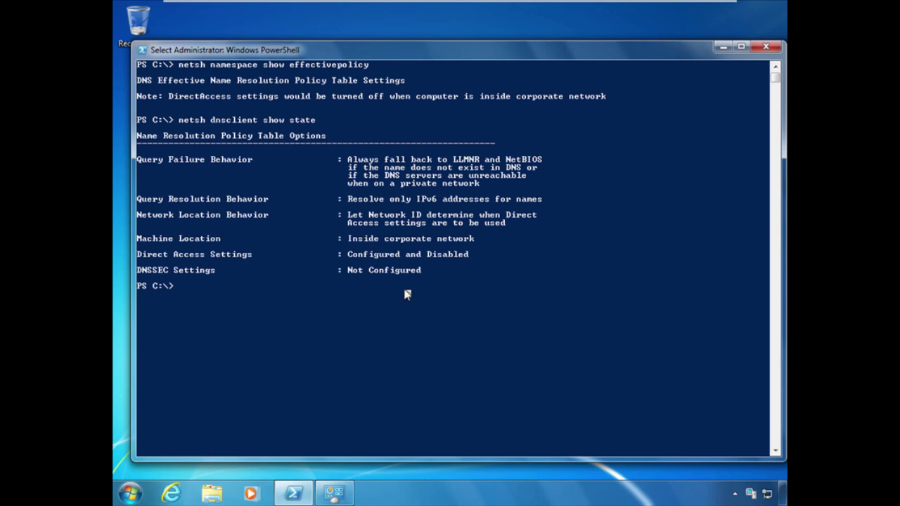
# Switch back to the Windows 8 client machine and clear its PowerShell console with cls
pyautogui.moveTo(327, 5)
pyautogui.click(380, 11)
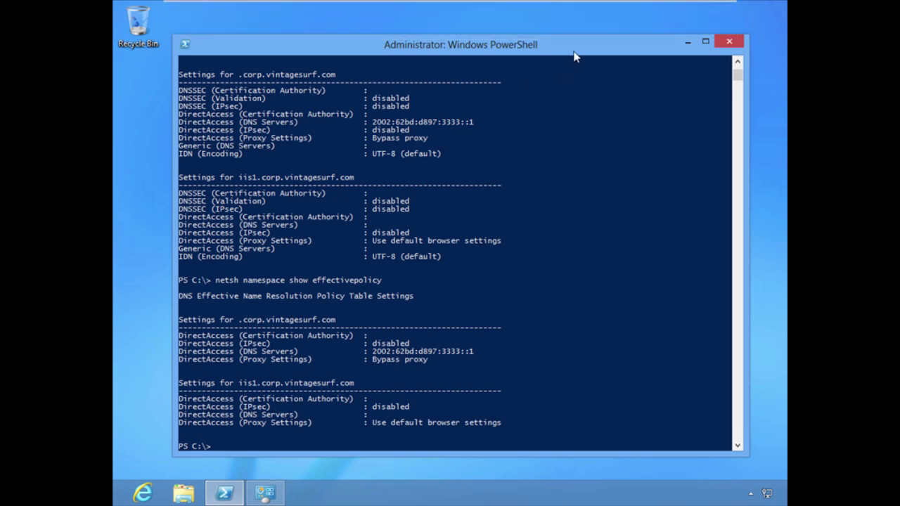
pyautogui.write('cls')
pyautogui.press('Return')
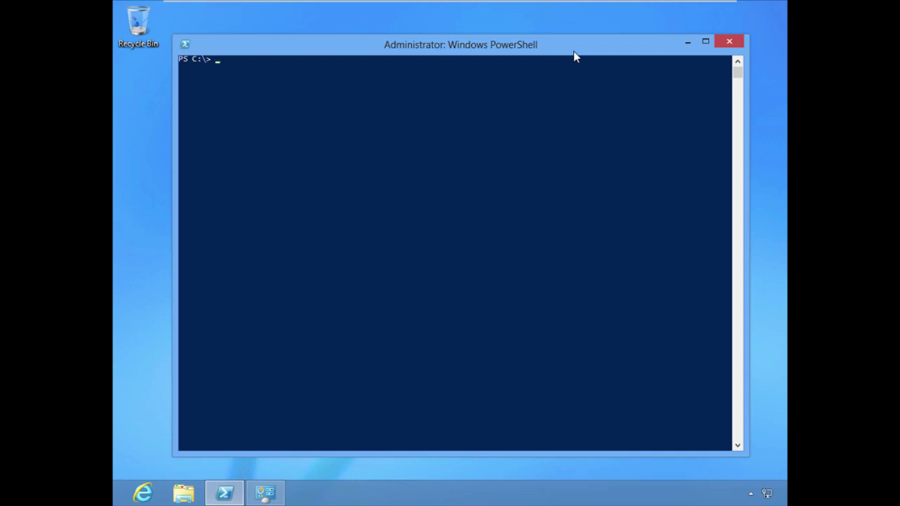
# Display the active firewall profile by running netsh advfirewall monitor show currentprofile
pyautogui.write('netsh advfirewall monitor show ')
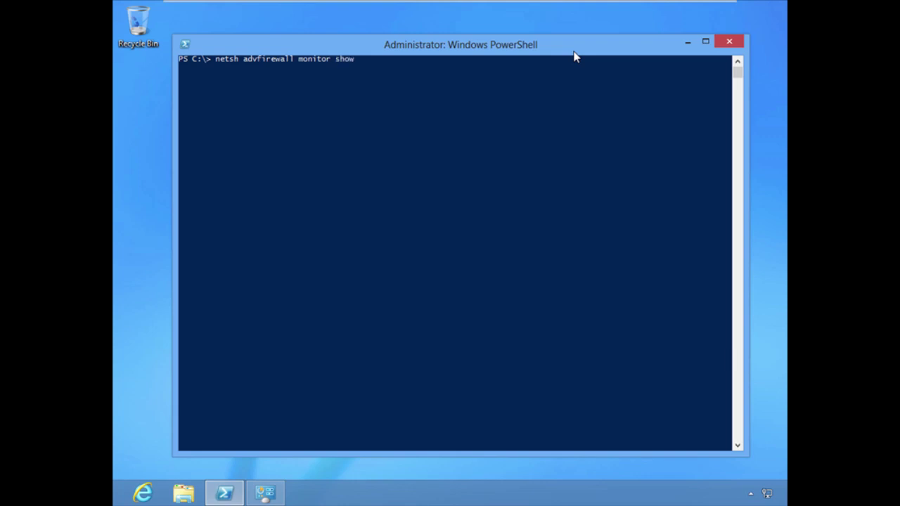
pyautogui.write('currentprofile')
pyautogui.press('Return')
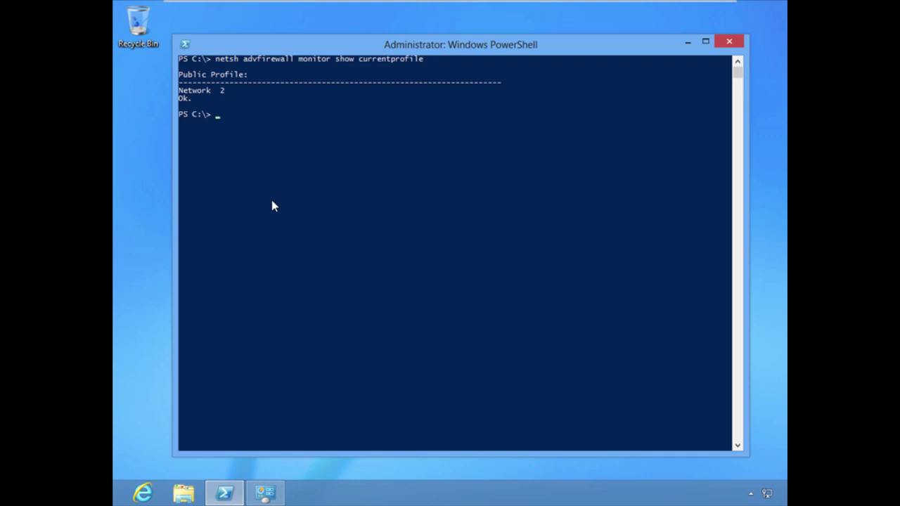
# Run netsh advfirewall show allprofiles state to list every firewall profile's state, and clear the console with cls
pyautogui.moveTo(357, 42); pyautogui.dragTo(362, 42)
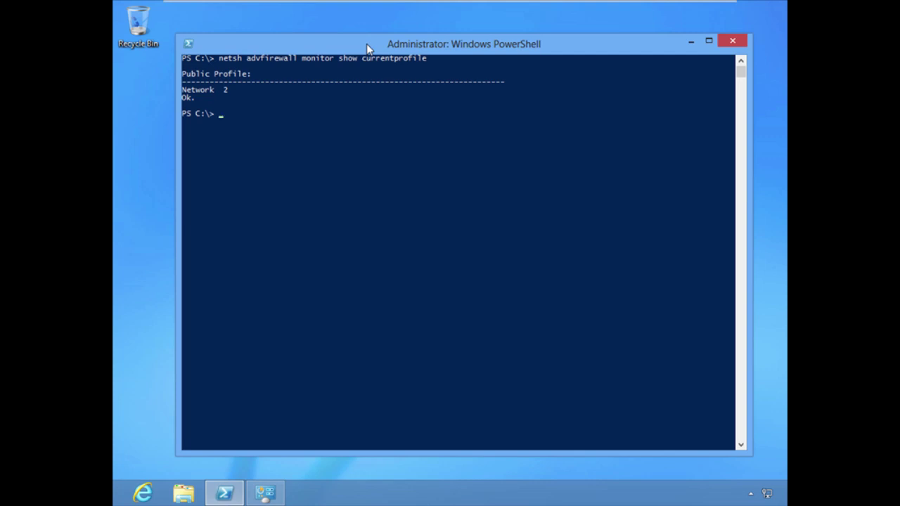
pyautogui.click(317, 139)
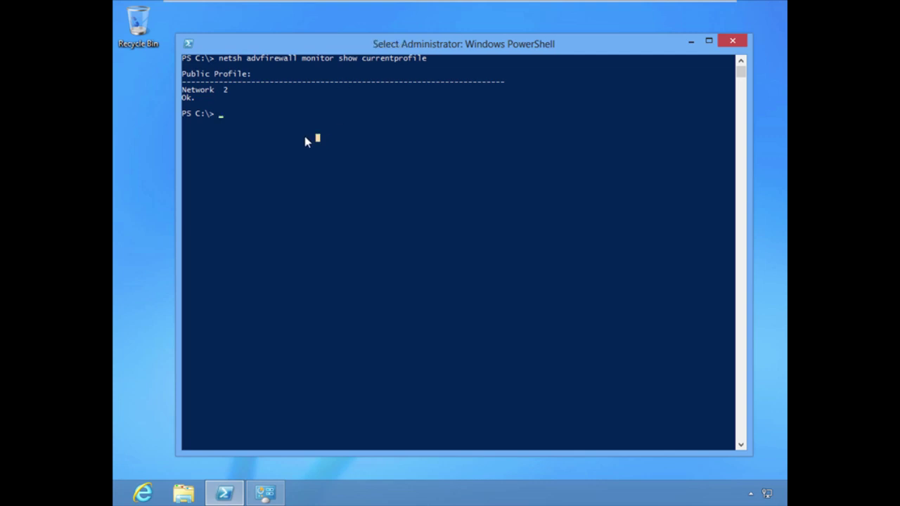
pyautogui.write('netsh ad')
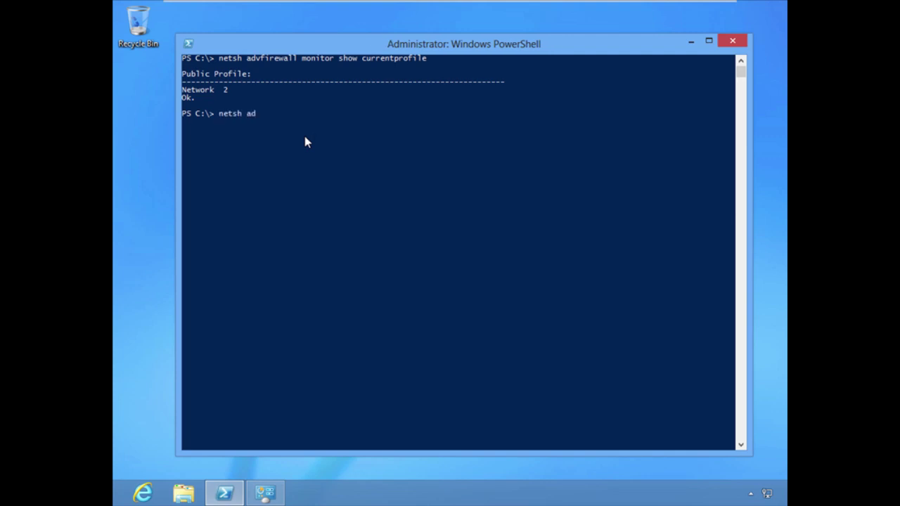
pyautogui.write('vfirewall show allprofiles state')
pyautogui.press('Return')
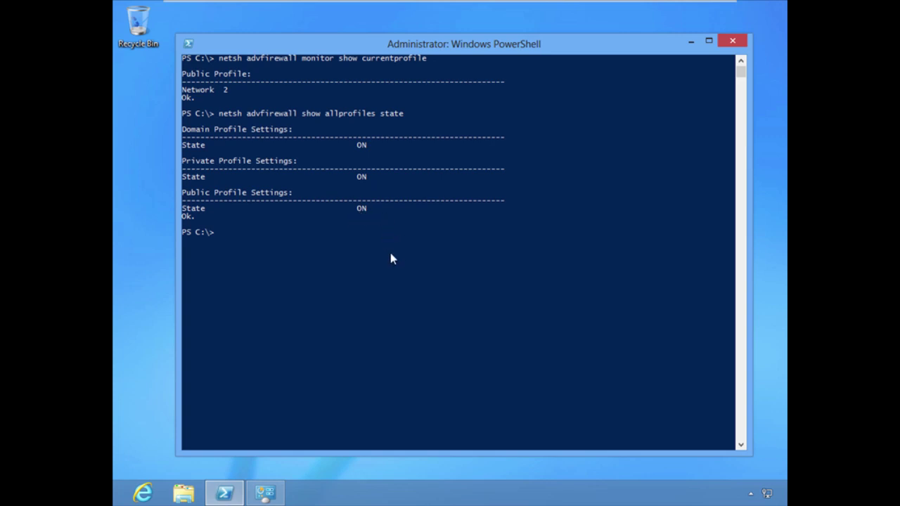
pyautogui.write('cls')
pyautogui.press('Return')
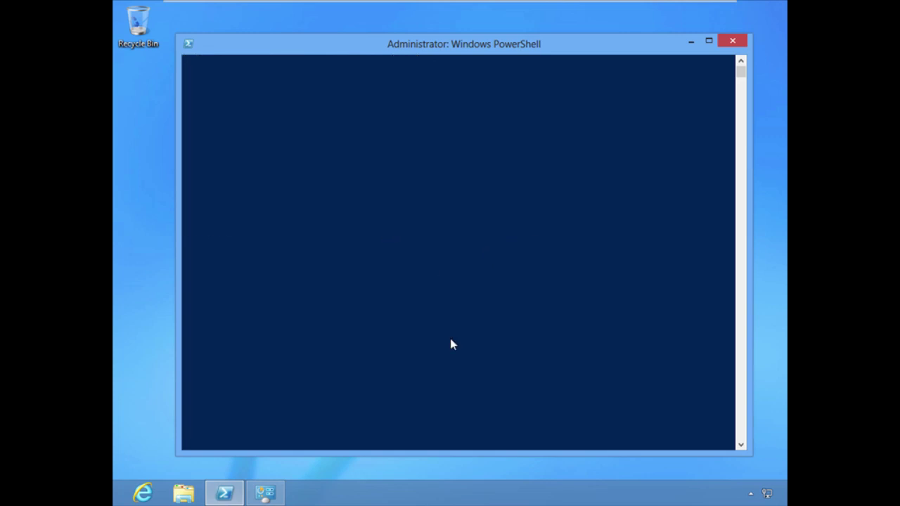
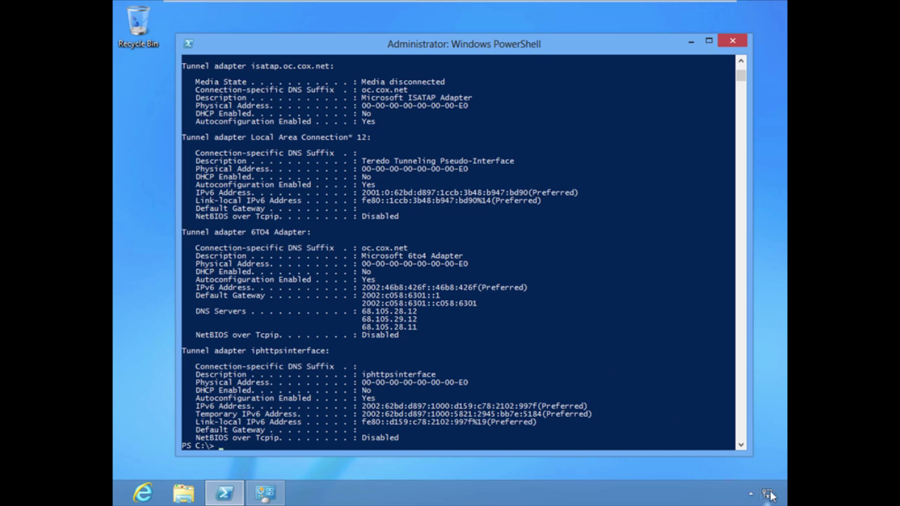
# Check the adapters in Network Connections and highlight the Public adapter's IPv4 address in the PowerShell ipconfig output
pyautogui.click(265, 492)
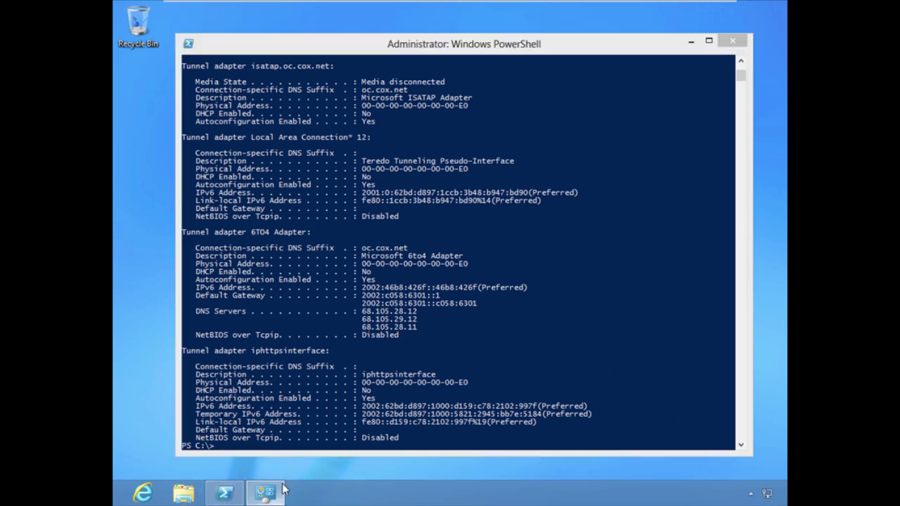
pyautogui.click(471, 145)
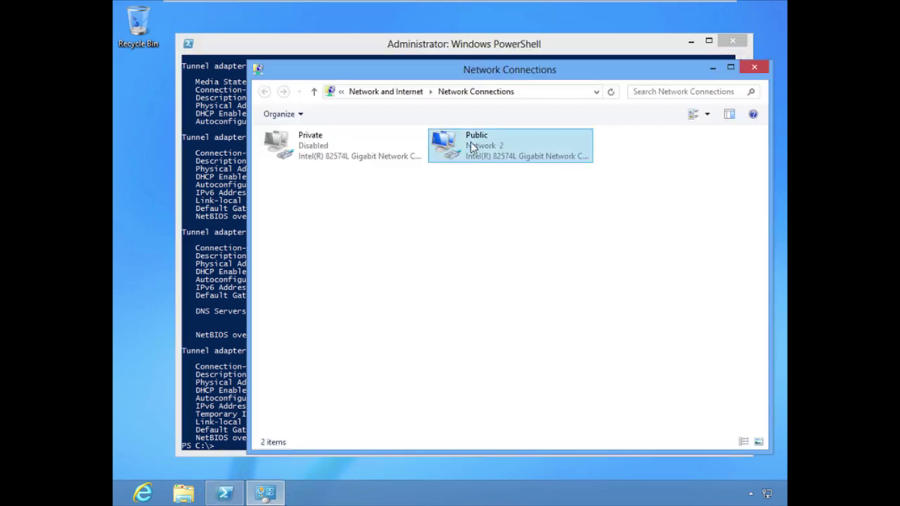
pyautogui.click(712, 68)
pyautogui.scroll(10, 518, 263)
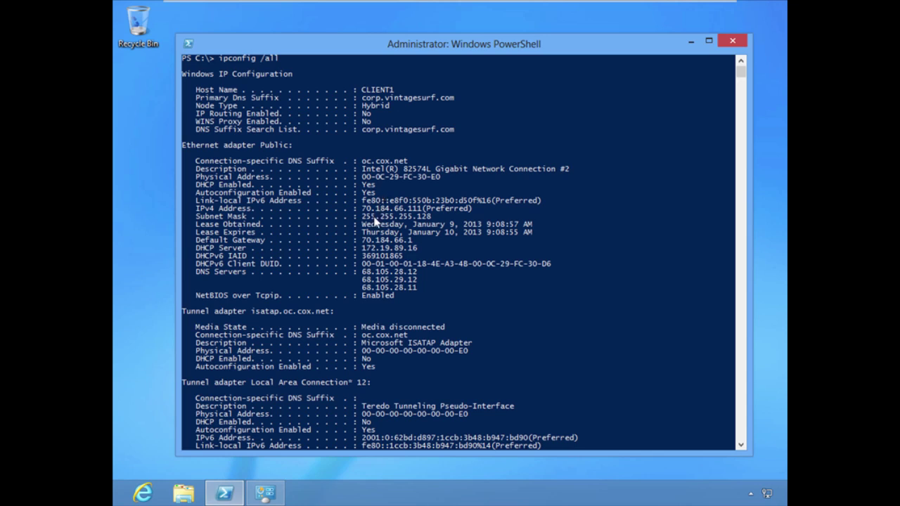
pyautogui.moveTo(362, 209); pyautogui.dragTo(423, 211)
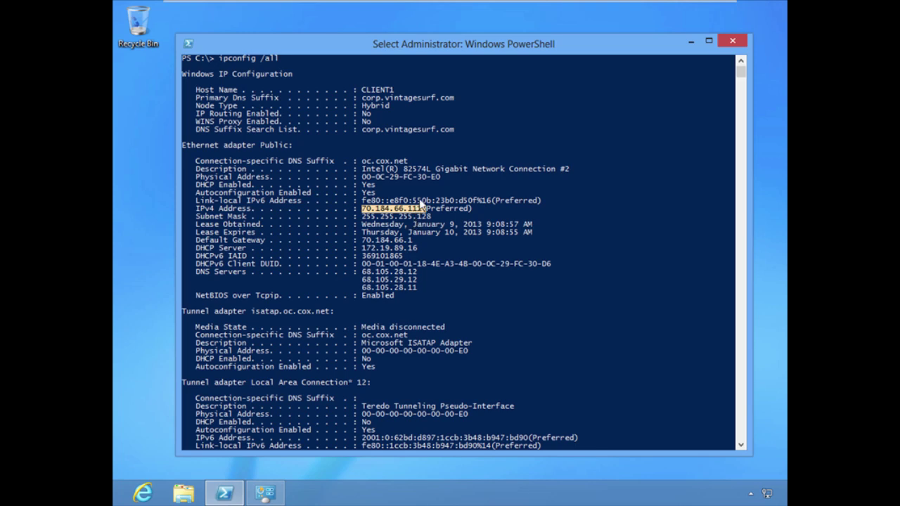
# Highlight the 6TO4 tunnel adapter's heading and its first default gateway address in the ipconfig output
pyautogui.scroll(-3, 408, 285)
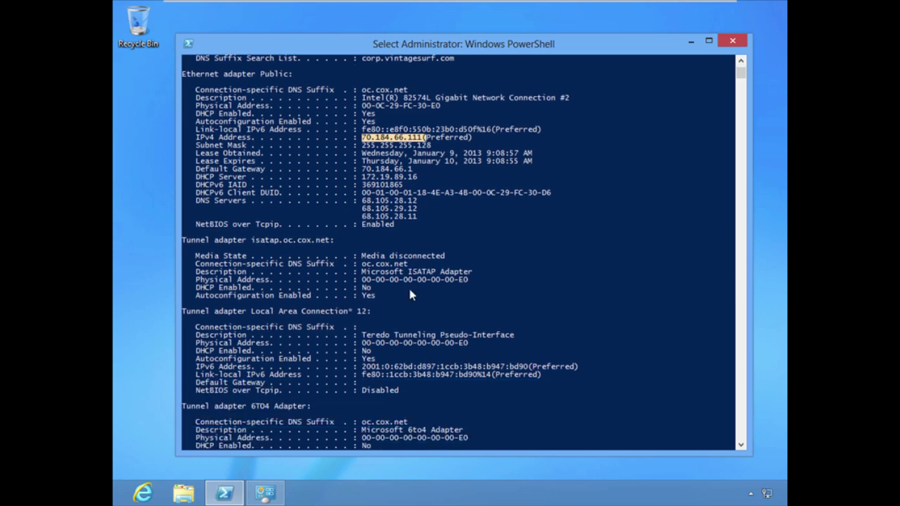
pyautogui.scroll(-4, 411, 294)
pyautogui.scroll(-5, 411, 295)
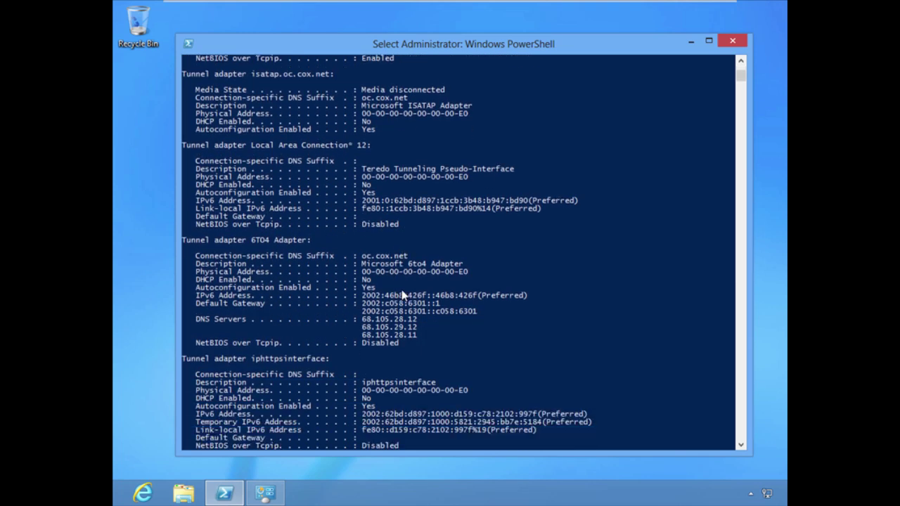
pyautogui.scroll(-1, 407, 313)
pyautogui.moveTo(181, 168); pyautogui.dragTo(312, 171)
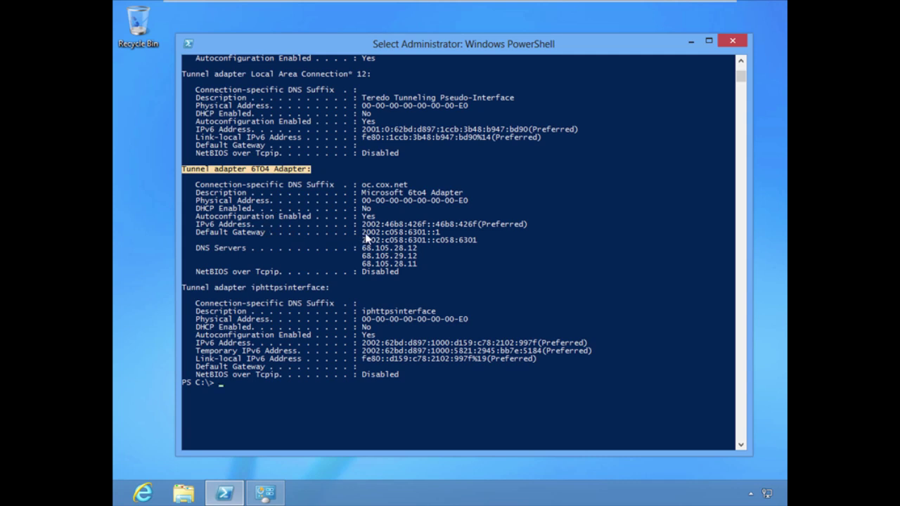
pyautogui.moveTo(362, 233); pyautogui.dragTo(441, 240)
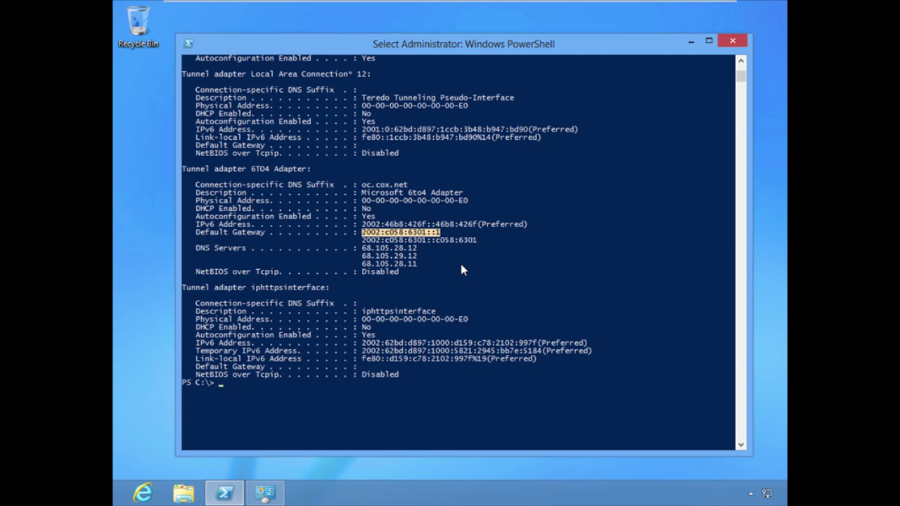
# Clear the console with cls and run netsh interface 6to4 show state
pyautogui.click(405, 274)
pyautogui.write('cls')
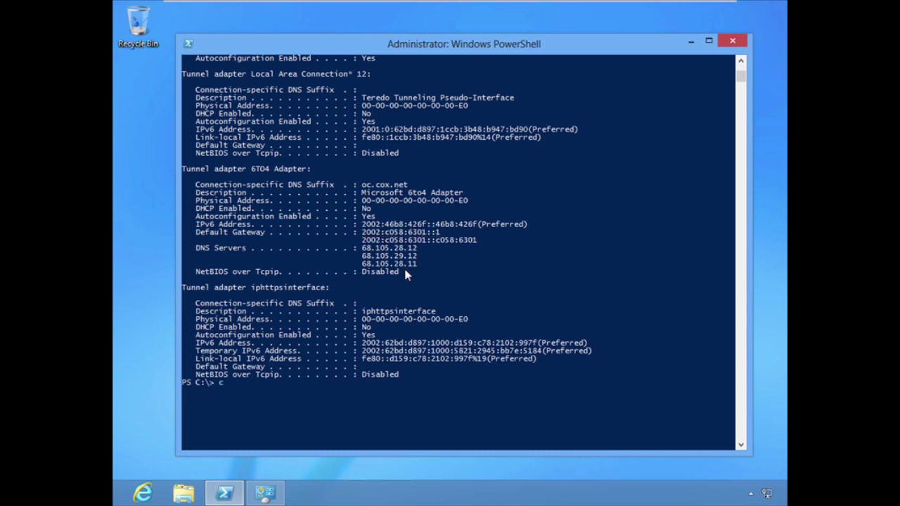
pyautogui.press('Return')
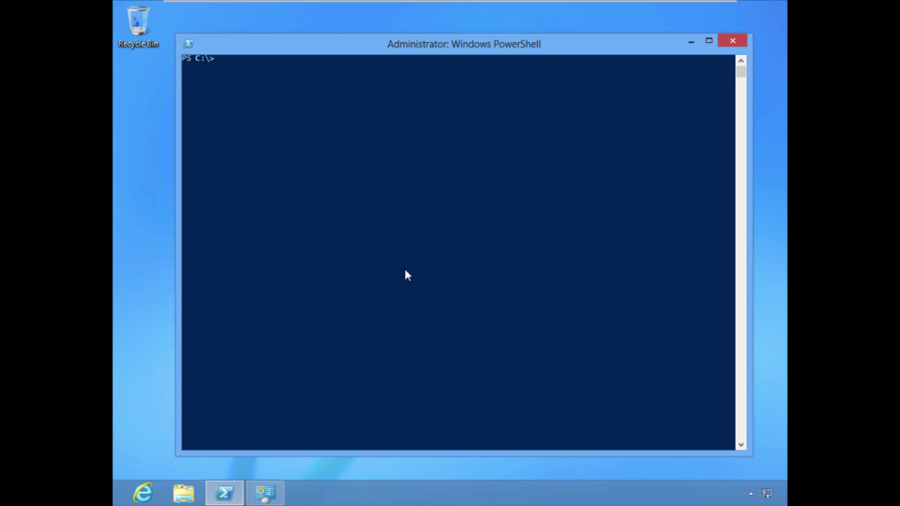
pyautogui.write('netsh intef')
pyautogui.press('BackSpace')
pyautogui.write('rface 6to4')
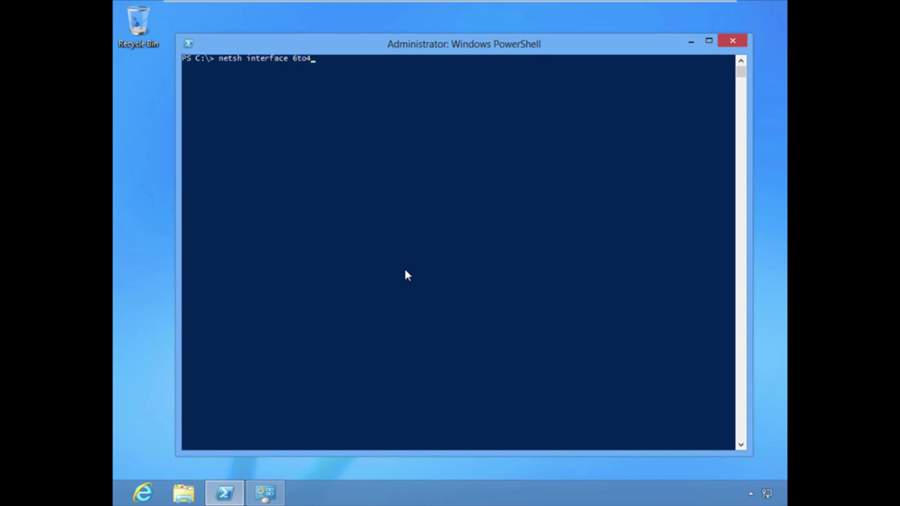
pyautogui.write(' show state')
pyautogui.press('Return')
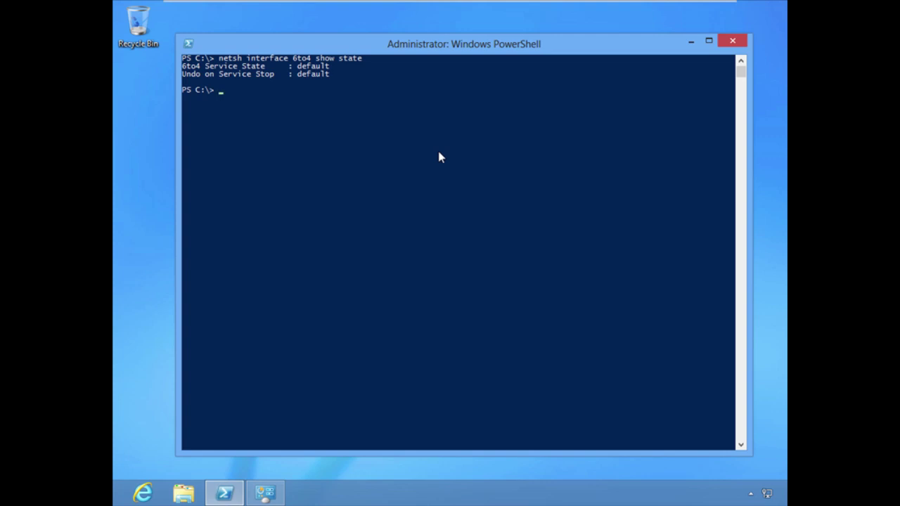
# Run the abbreviated command netsh int 6 show state and clear the console with cls
pyautogui.write('netsh int 6 show state')
pyautogui.press('Return')
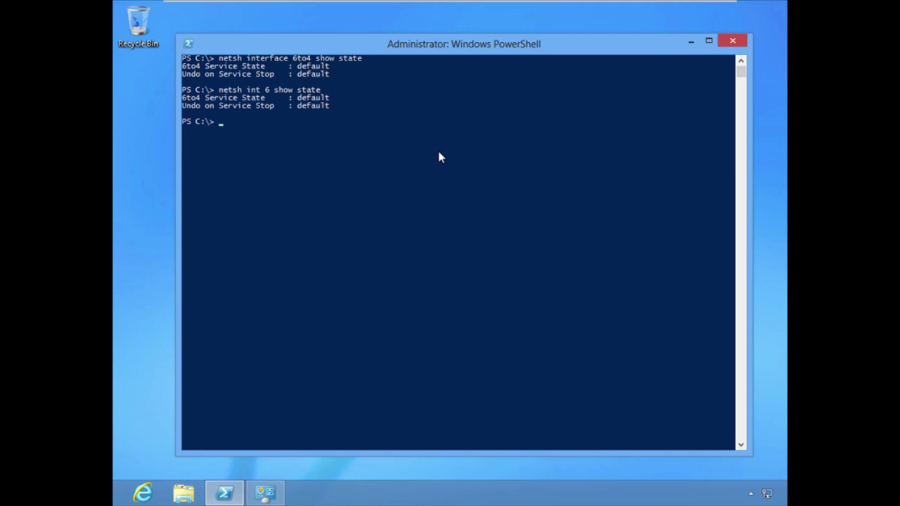
pyautogui.write('cls')
pyautogui.press('Return')
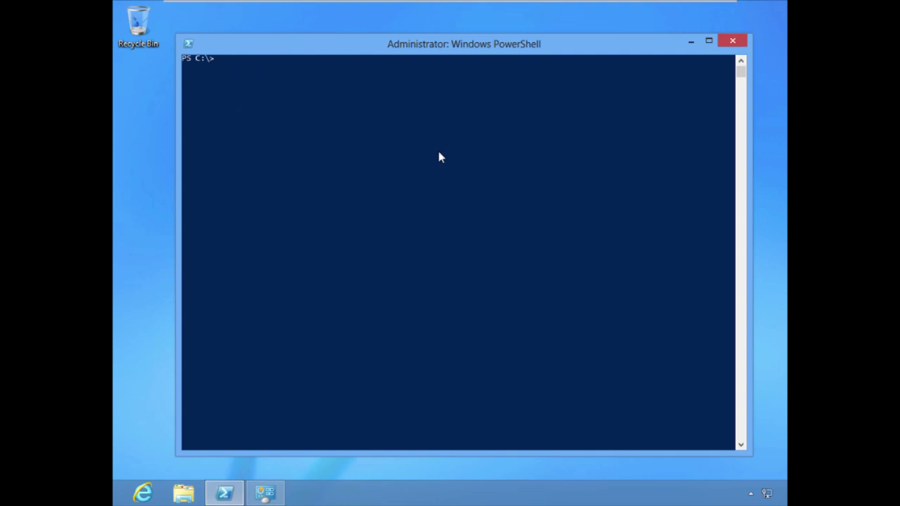
# Run ipconfig /all on the Windows 8 client and highlight the 6TO4 tunnel adapter's heading
pyautogui.write('ipconfig /all')
pyautogui.press('Return')
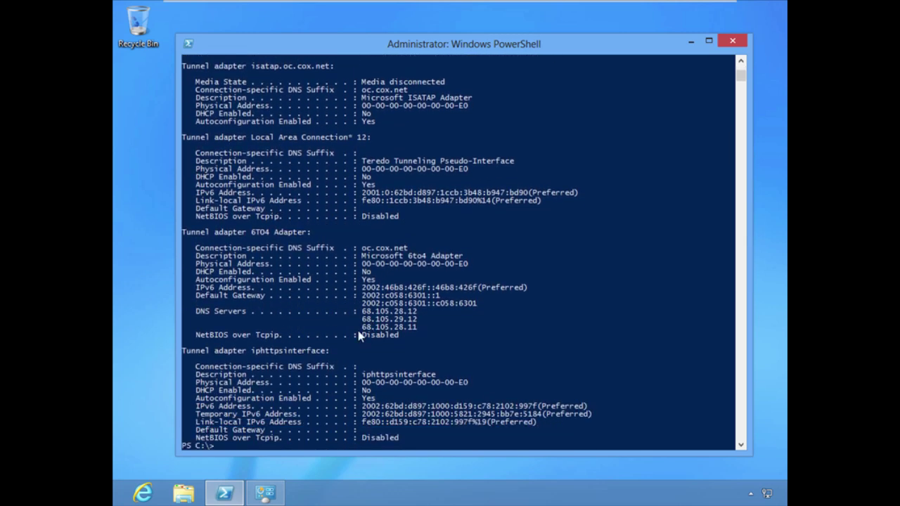
pyautogui.moveTo(182, 235); pyautogui.dragTo(314, 241)
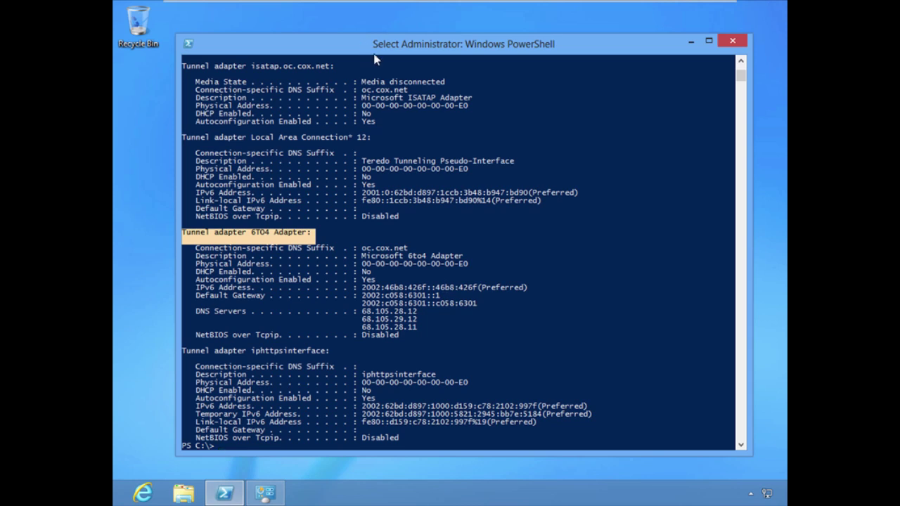
# Switch to the Windows 7 client machine, check its adapters in Network Connections and minimize that window
pyautogui.moveTo(347, 2)
pyautogui.click(448, 10)
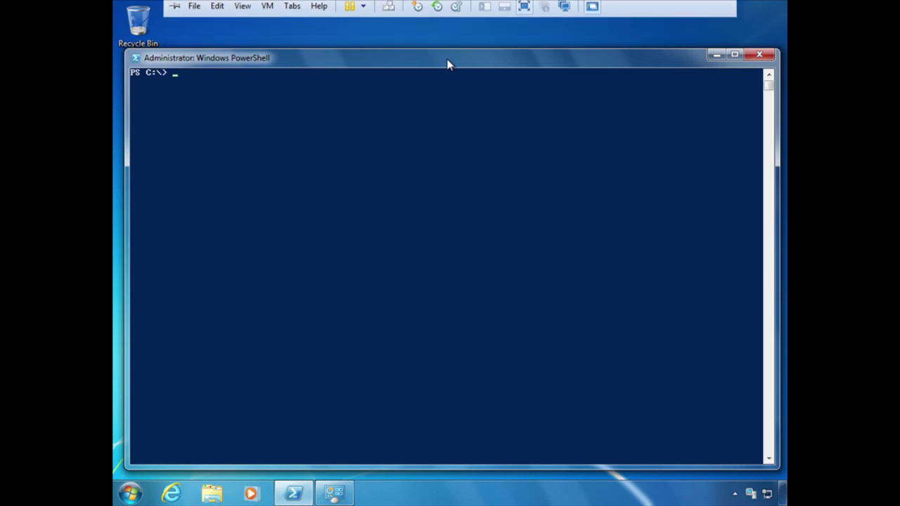
pyautogui.click(334, 493)
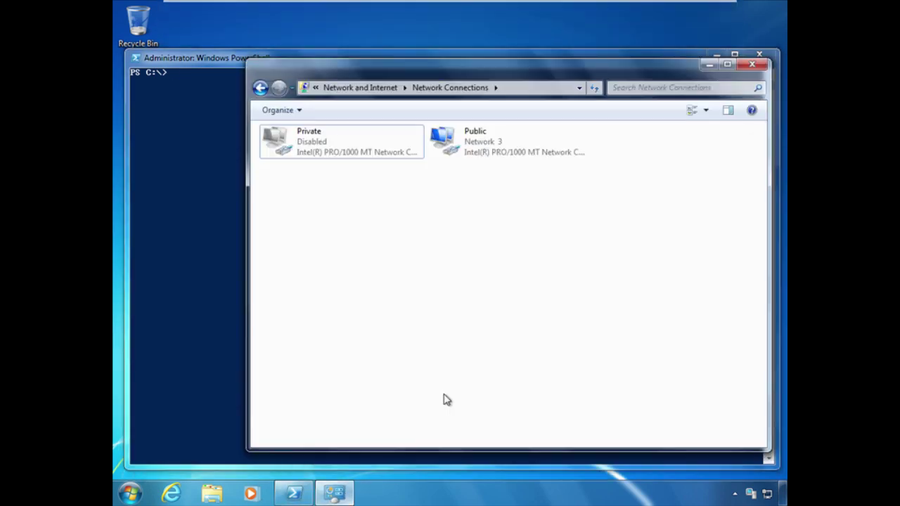
pyautogui.click(708, 65)
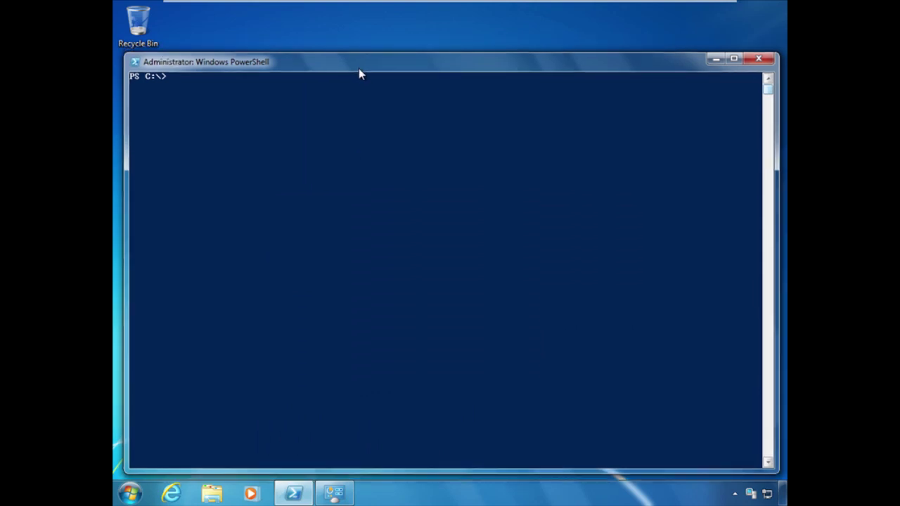
# Run ipconfig /all on the Windows 7 client and highlight the Public adapter's IPv4 address
pyautogui.write('ipconfig /all')
pyautogui.press('Return')
pyautogui.scroll(3, 355, 150)
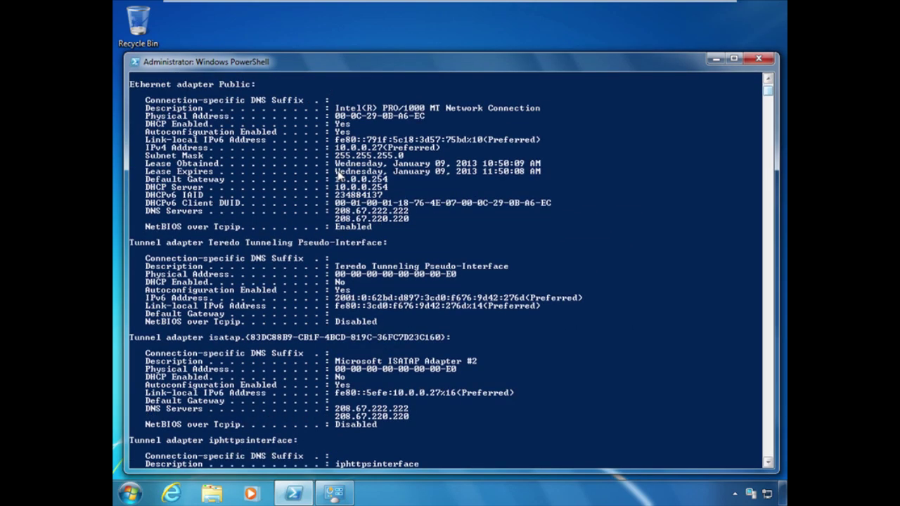
pyautogui.moveTo(340, 150); pyautogui.dragTo(382, 149)
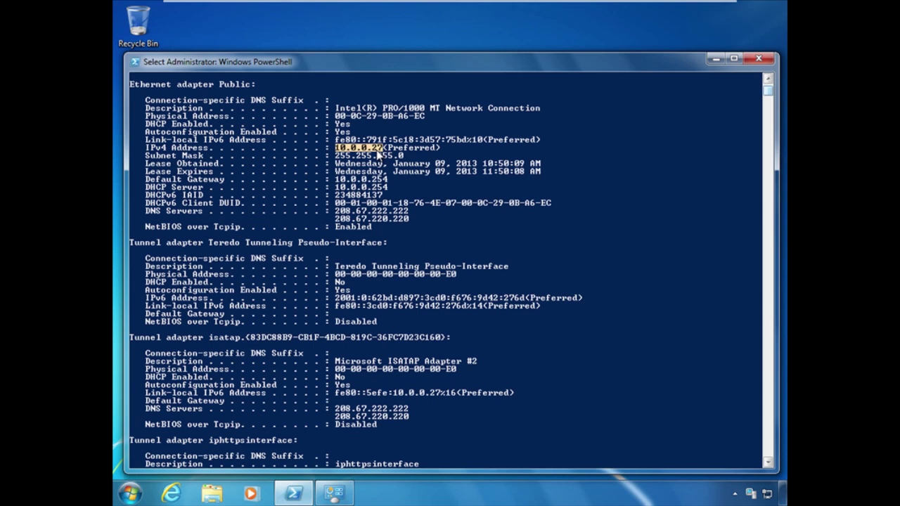
# Highlight the Teredo tunnel adapter's global IPv6 address in the ipconfig output, and clear the console with cls
pyautogui.scroll(3, 365, 247)
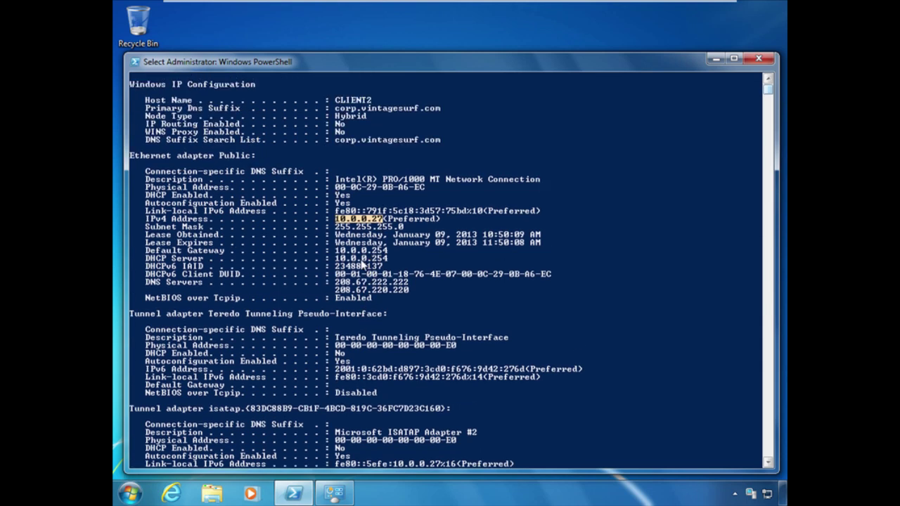
pyautogui.scroll(1, 358, 274)
pyautogui.scroll(-4, 226, 257)
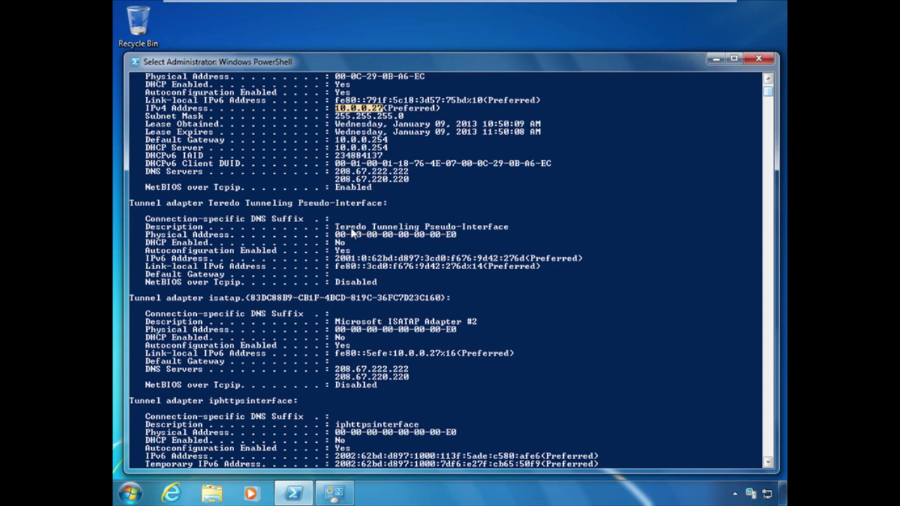
pyautogui.moveTo(336, 259); pyautogui.dragTo(521, 261)
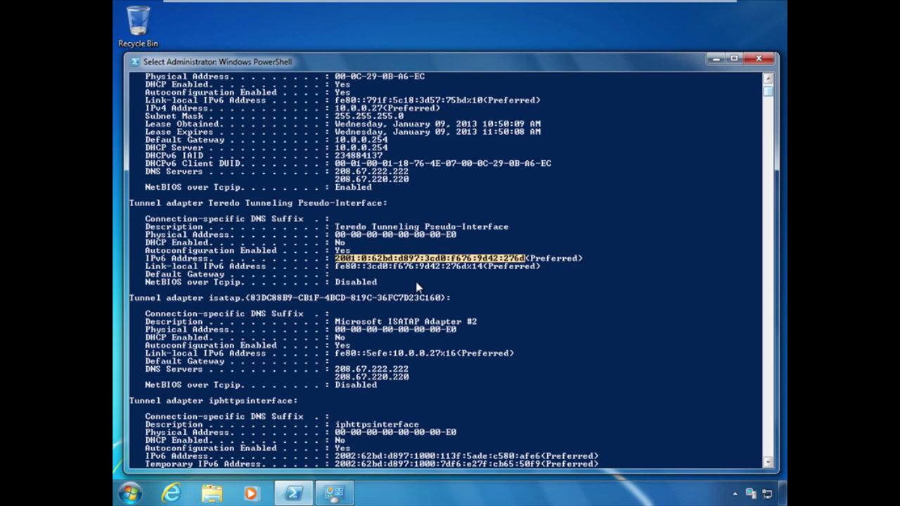
pyautogui.scroll(-5, 425, 286)
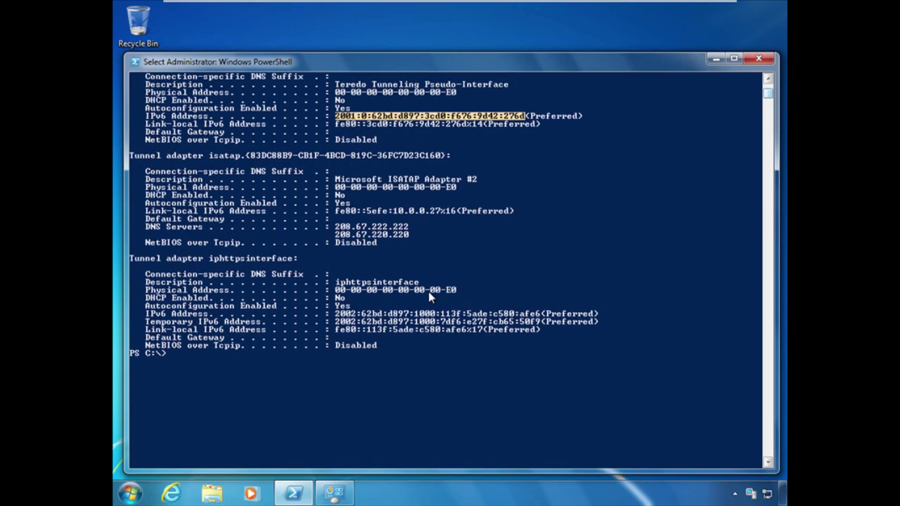
pyautogui.press('Return')
pyautogui.write('cls')
pyautogui.press('Return')
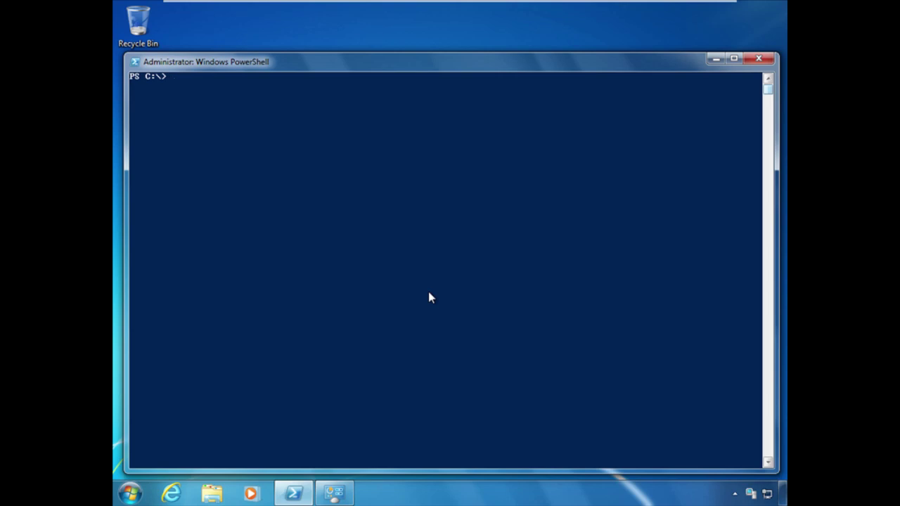
# Run netsh interface teredo show state and highlight the State line in its output
pyautogui.write('netsh interface teredo show state')
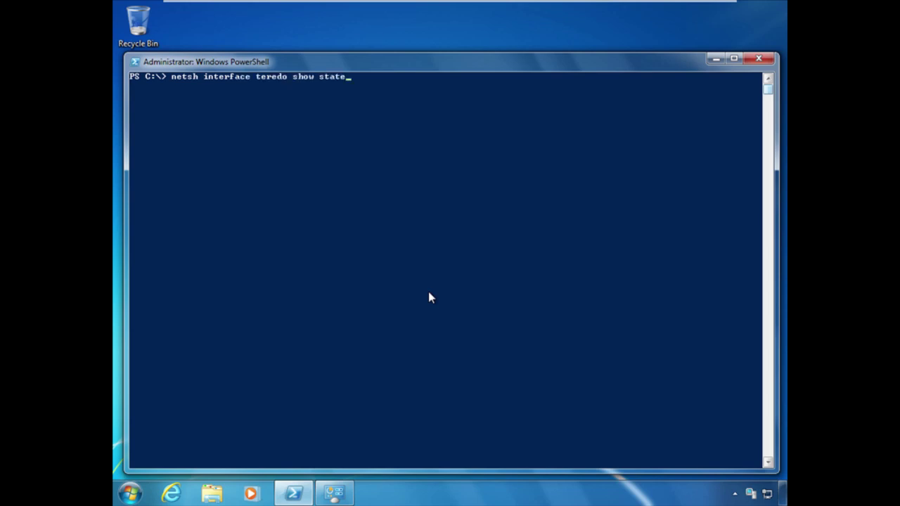
pyautogui.press('Return')
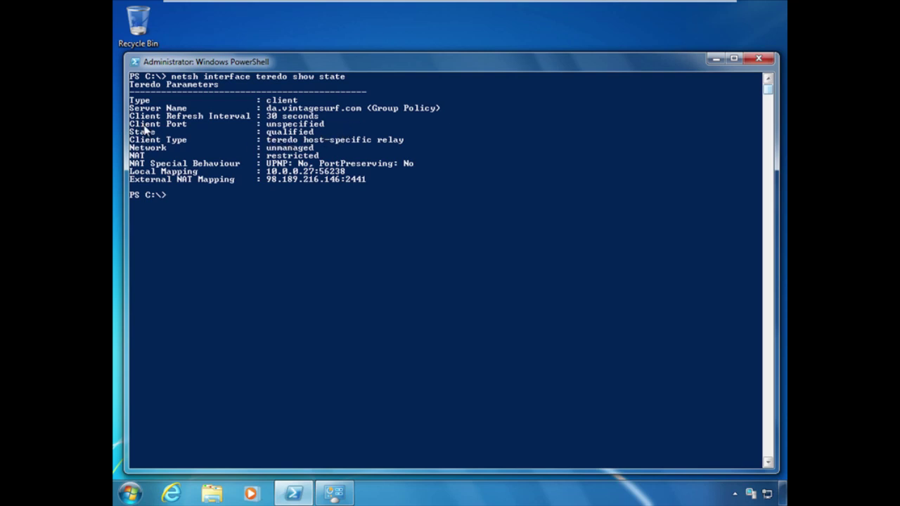
pyautogui.moveTo(130, 132); pyautogui.dragTo(318, 135)
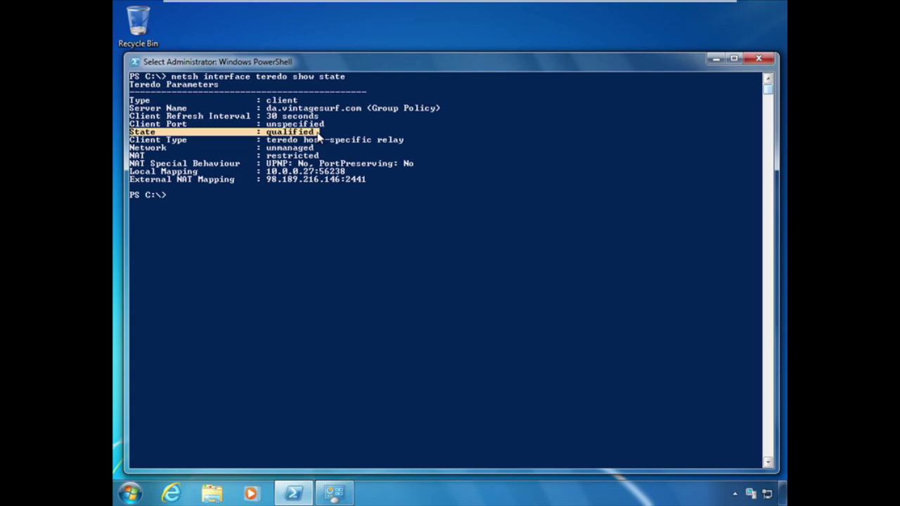
# Highlight the local mapping and external NAT mapping IP addresses in the Teredo state output, and clear the console with cls
pyautogui.click(314, 173)
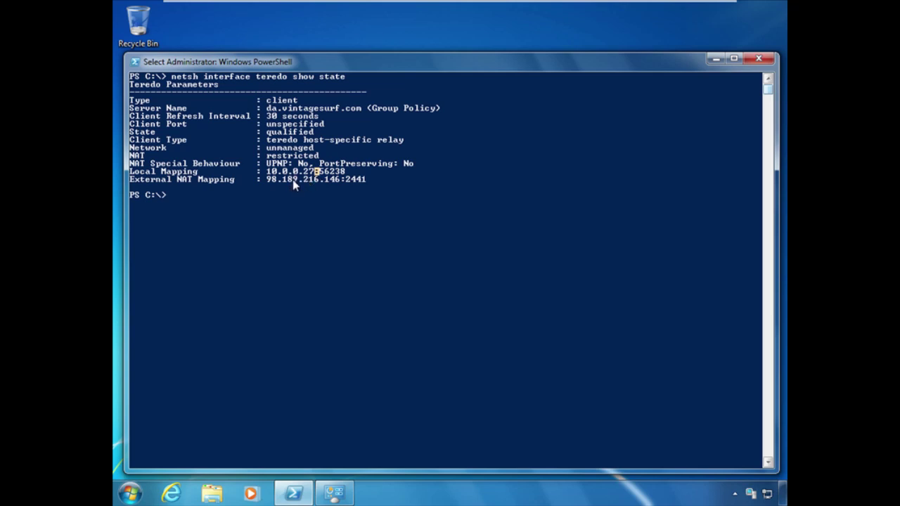
pyautogui.moveTo(268, 174); pyautogui.dragTo(313, 176)
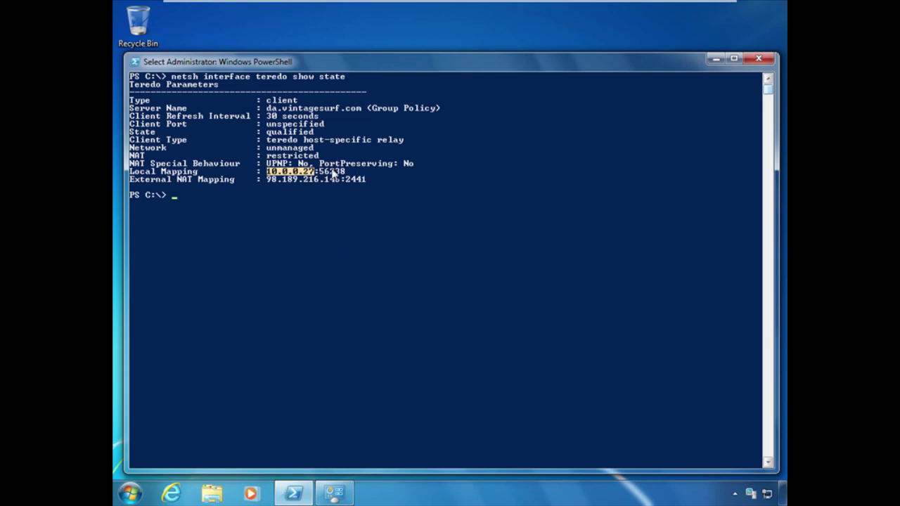
pyautogui.moveTo(267, 182); pyautogui.dragTo(336, 181)
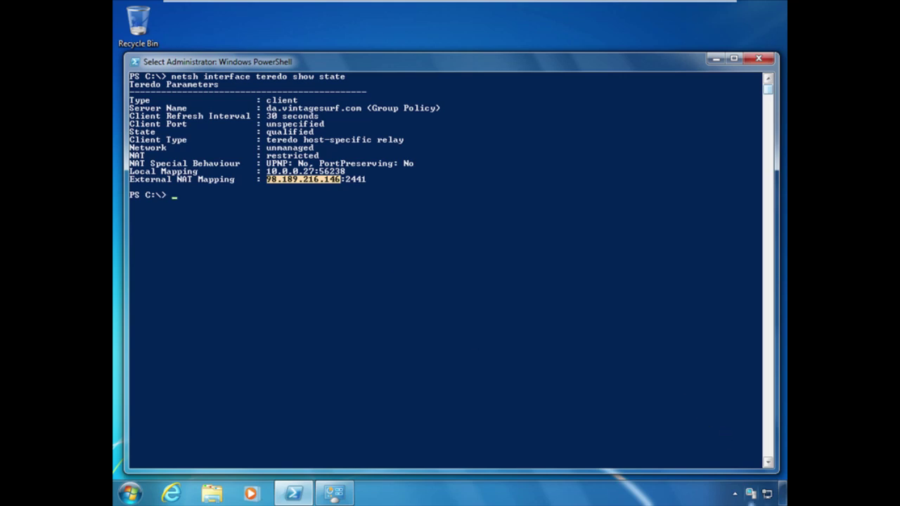
pyautogui.moveTo(752, 495)
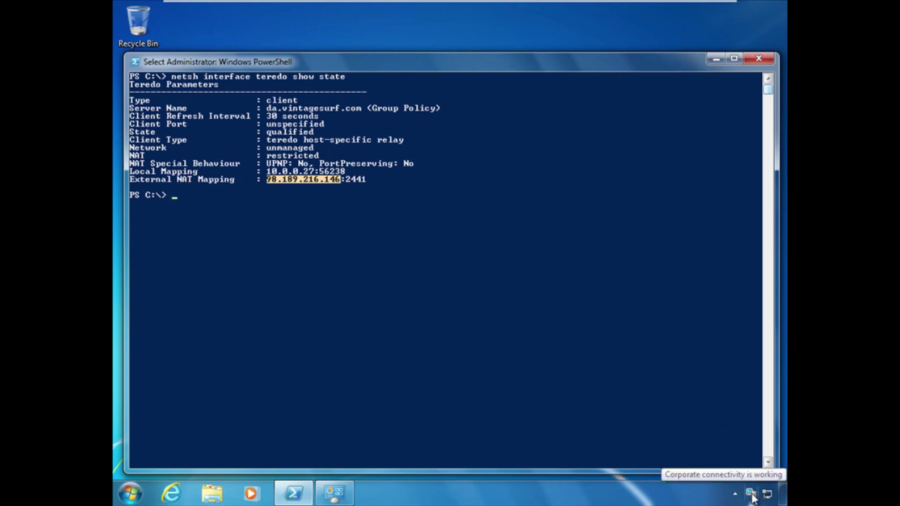
pyautogui.rightClick(352, 285)
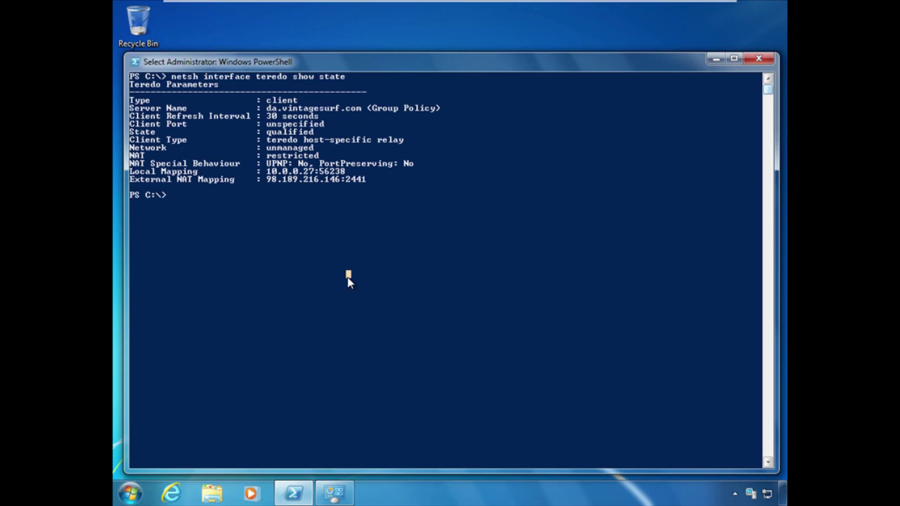
pyautogui.press('Escape')
pyautogui.write('cls')
pyautogui.press('Return')
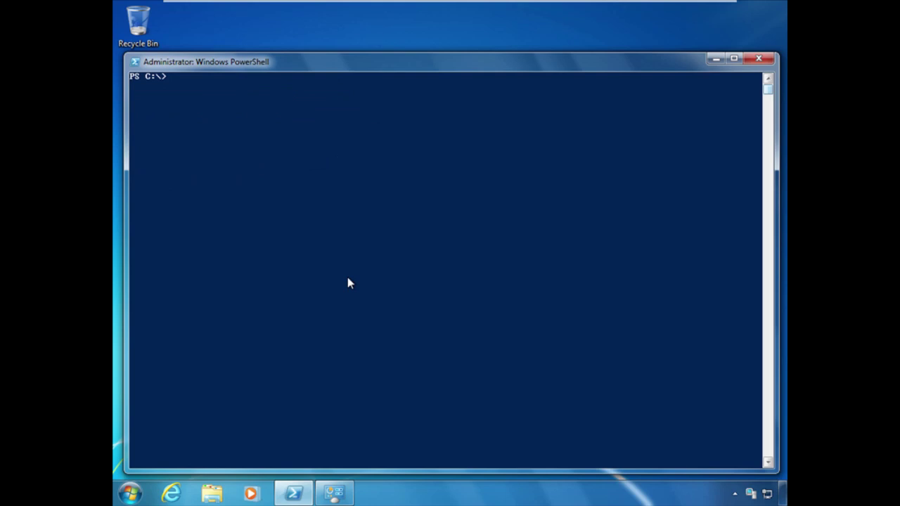
# Run ipconfig /all and highlight the Public adapter's IPv4 address and the Teredo tunnel adapter's media state
pyautogui.moveTo(361, 60); pyautogui.dragTo(359, 62)
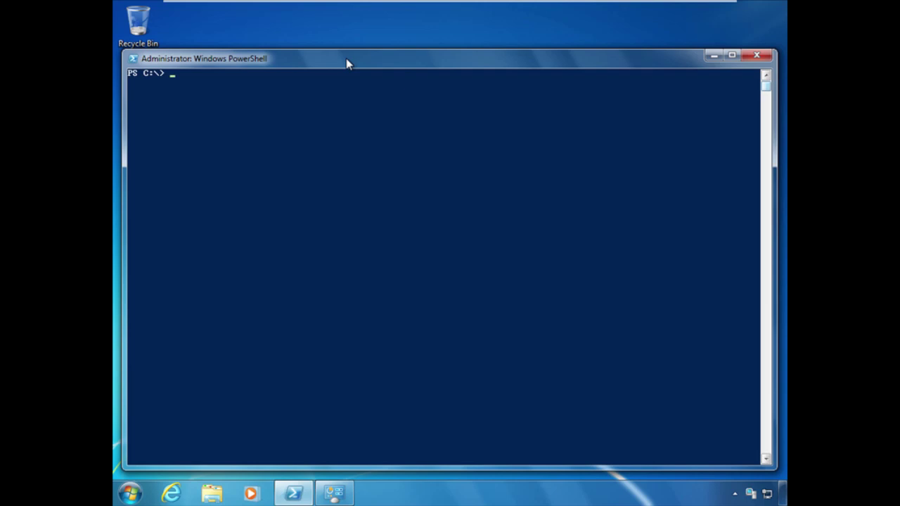
pyautogui.write('ipconfig /all')
pyautogui.press('Return')
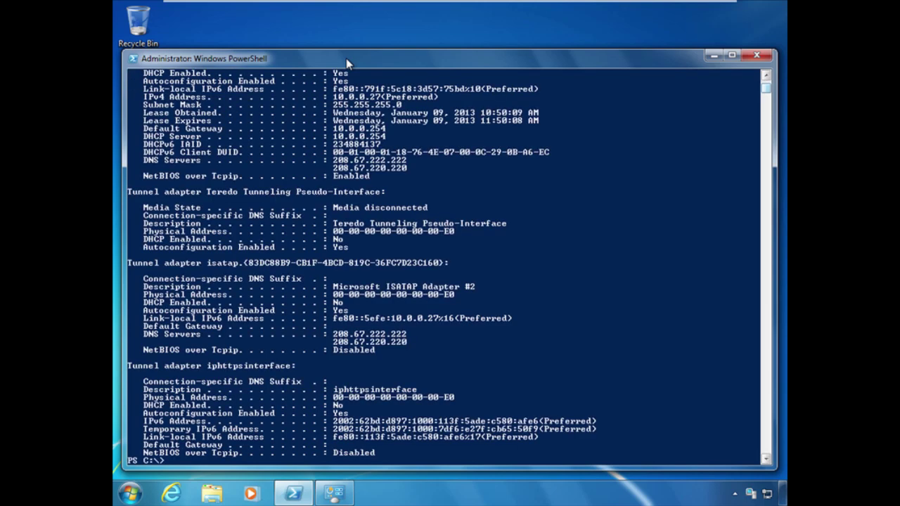
pyautogui.scroll(3, 335, 221)
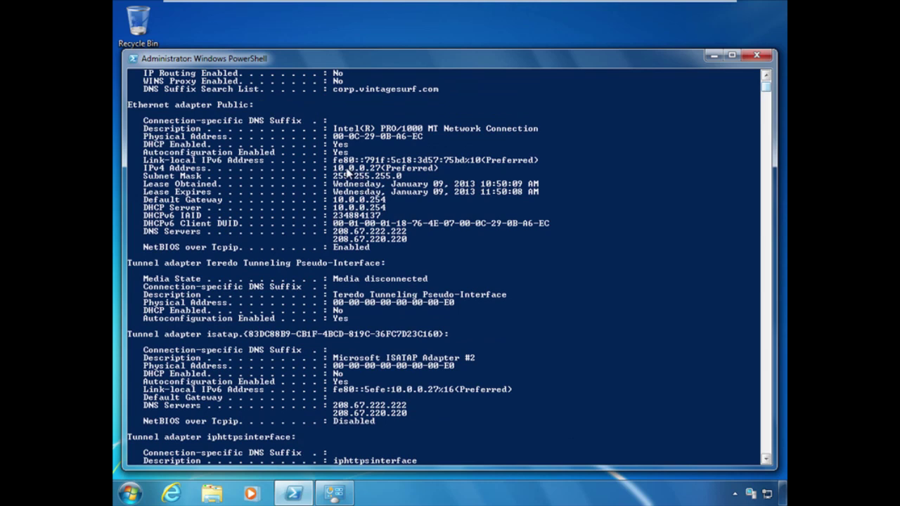
pyautogui.moveTo(334, 169); pyautogui.dragTo(383, 174)
pyautogui.scroll(-4, 374, 246)
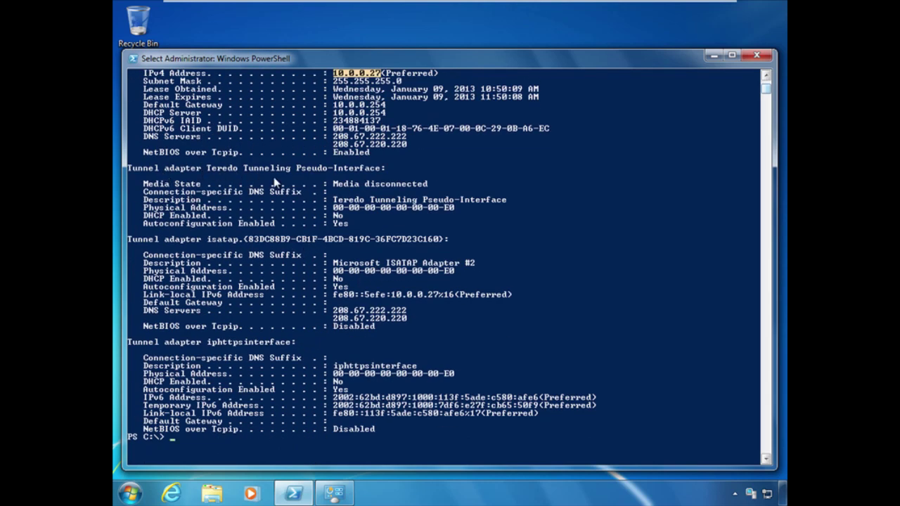
pyautogui.moveTo(334, 184); pyautogui.dragTo(438, 188)
# Highlight the iphttpsinterface tunnel adapter's name and its IPv6 address in the ipconfig output, and clear the console with cls
pyautogui.scroll(-4, 425, 233)
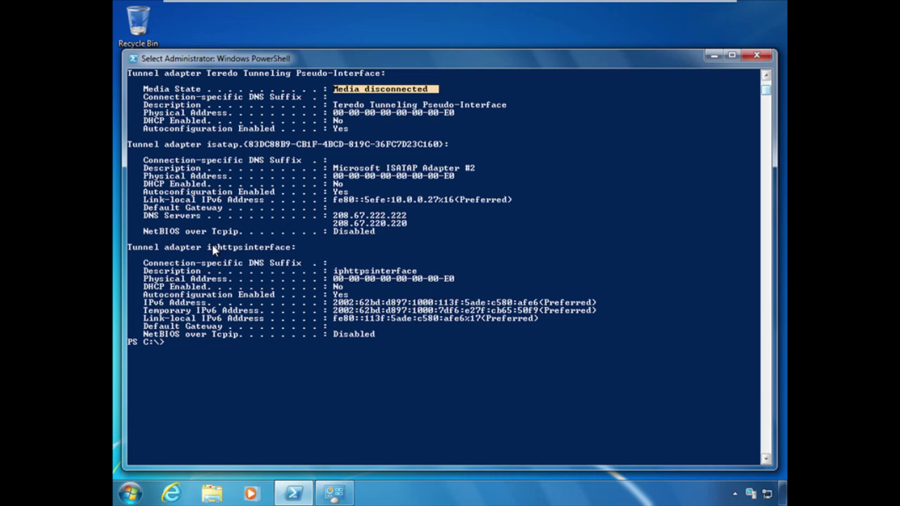
pyautogui.doubleClick(209, 248)
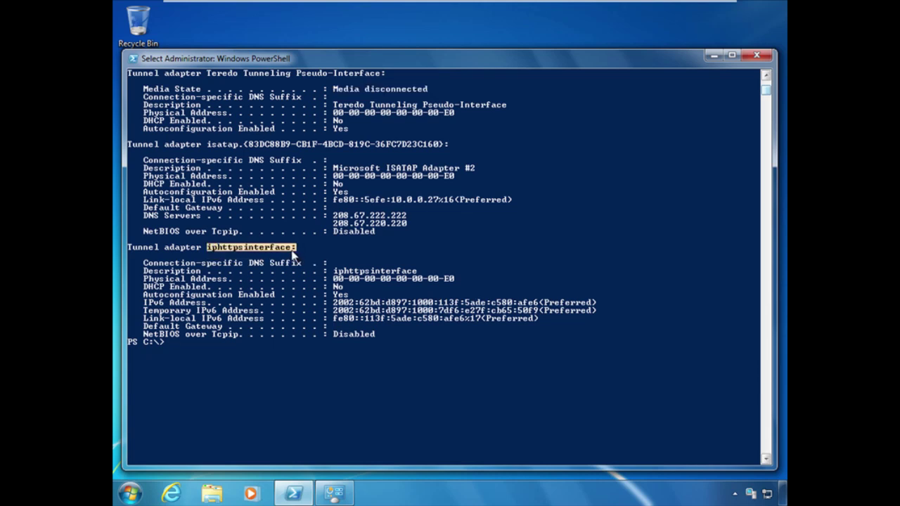
pyautogui.moveTo(331, 303); pyautogui.dragTo(540, 309)
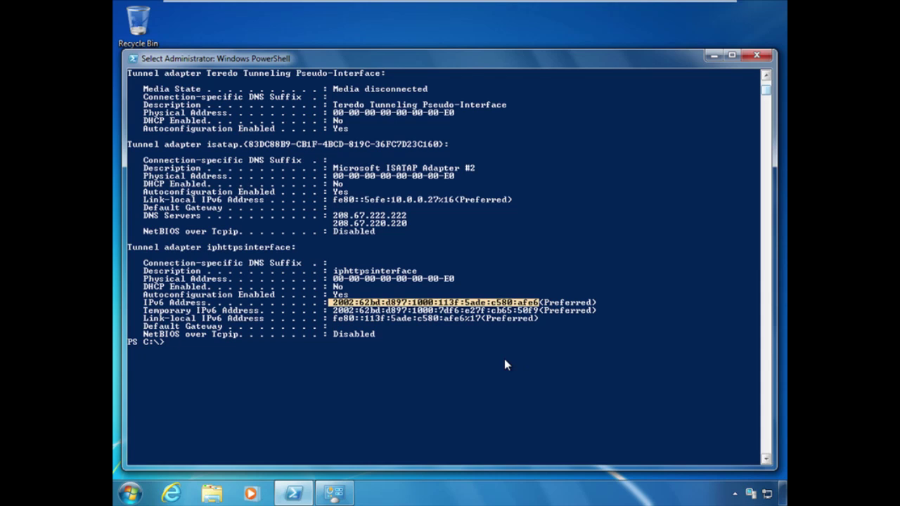
pyautogui.press('Return')
pyautogui.write('cls')
pyautogui.press('Return')
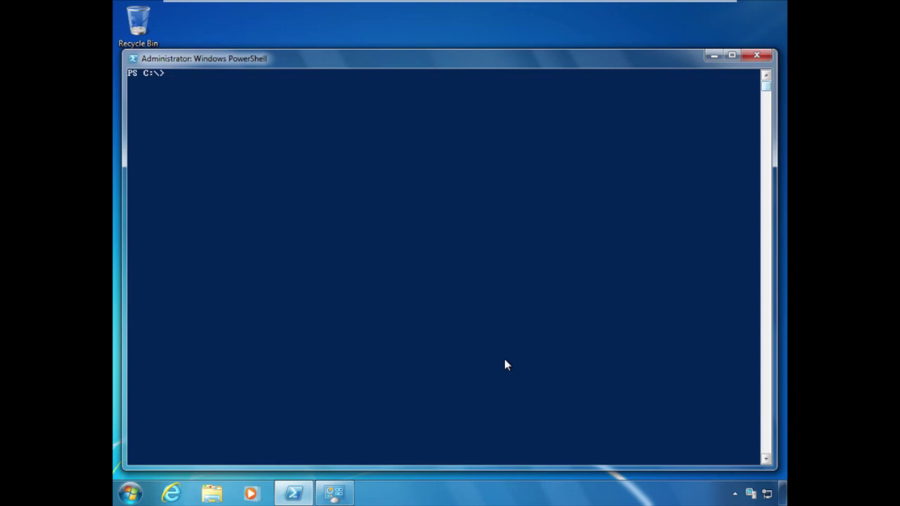
# Run netsh interface httpstunnel show interface and highlight the URL in its output
pyautogui.write('netsh interface httpstun')
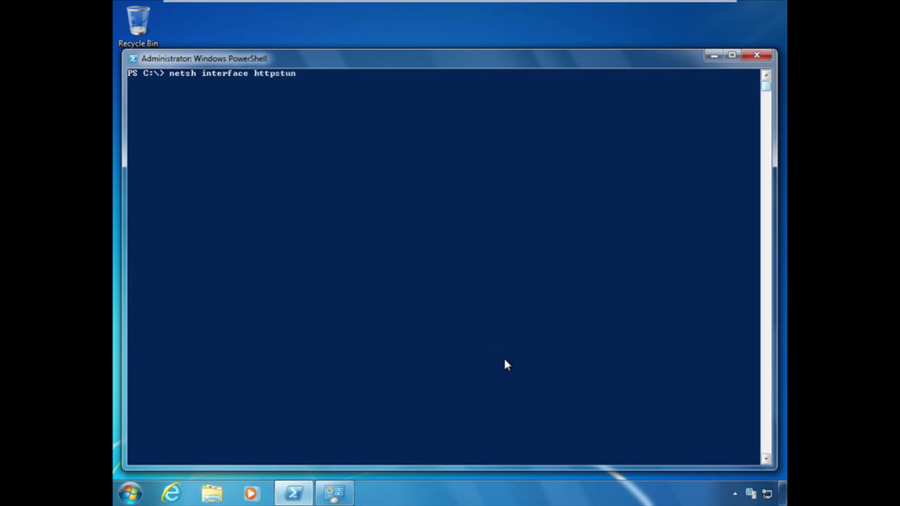
pyautogui.write('nel show interface')
pyautogui.press('Return')
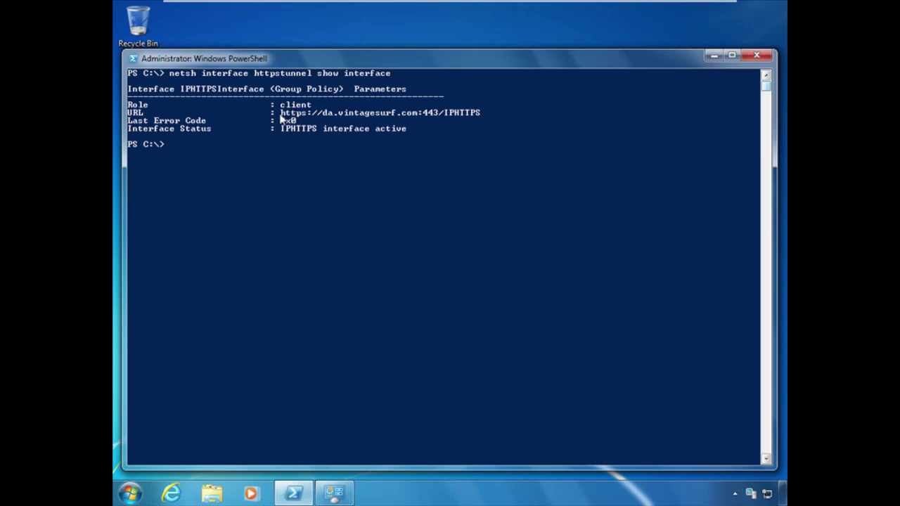
pyautogui.moveTo(284, 120); pyautogui.dragTo(478, 119)
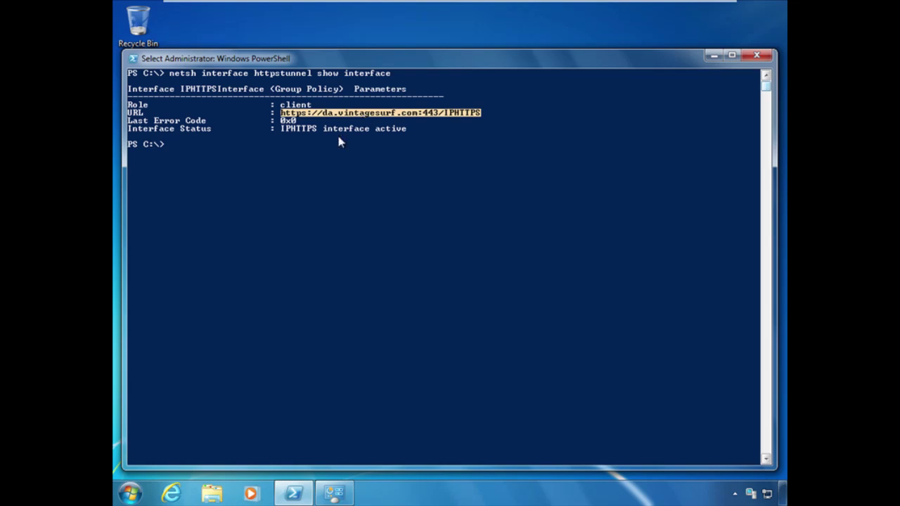
# Highlight the Interface Status value in the httpstunnel output, and clear the console with cls
pyautogui.moveTo(284, 130); pyautogui.dragTo(408, 132)
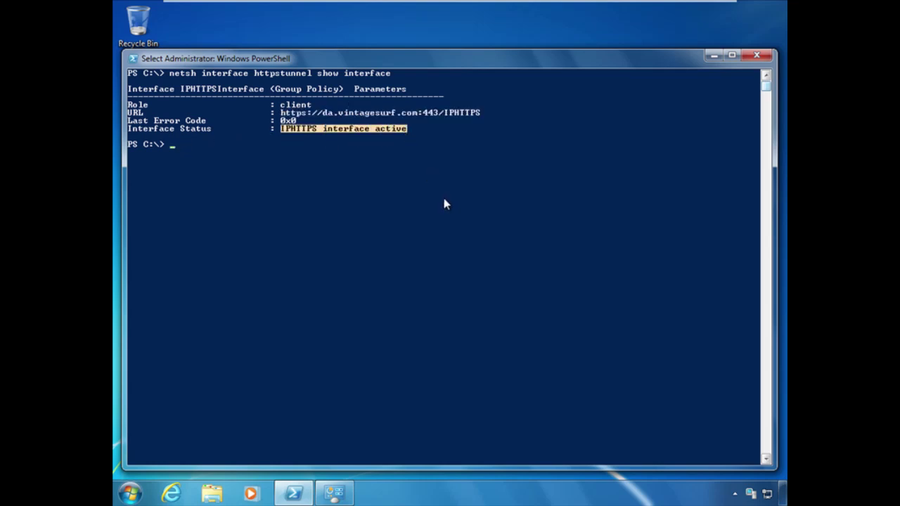
pyautogui.press('Return')
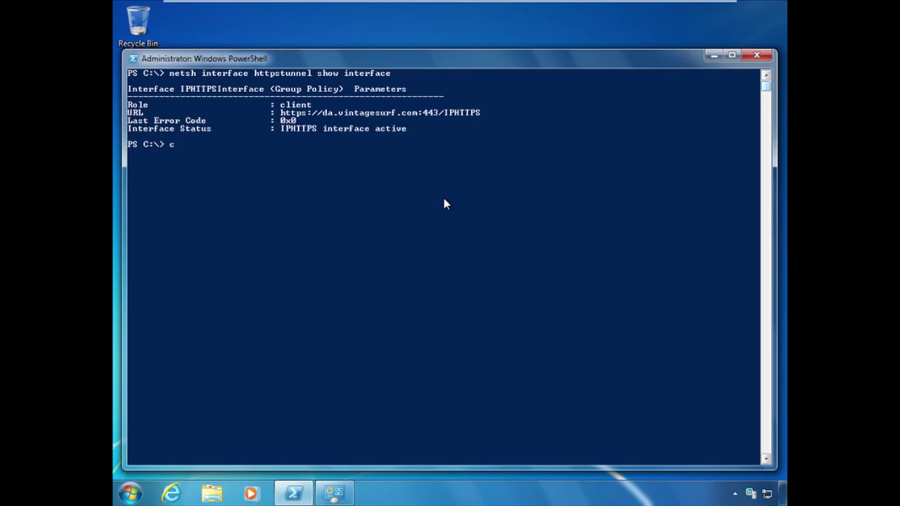
pyautogui.write('cls')
pyautogui.press('Return')
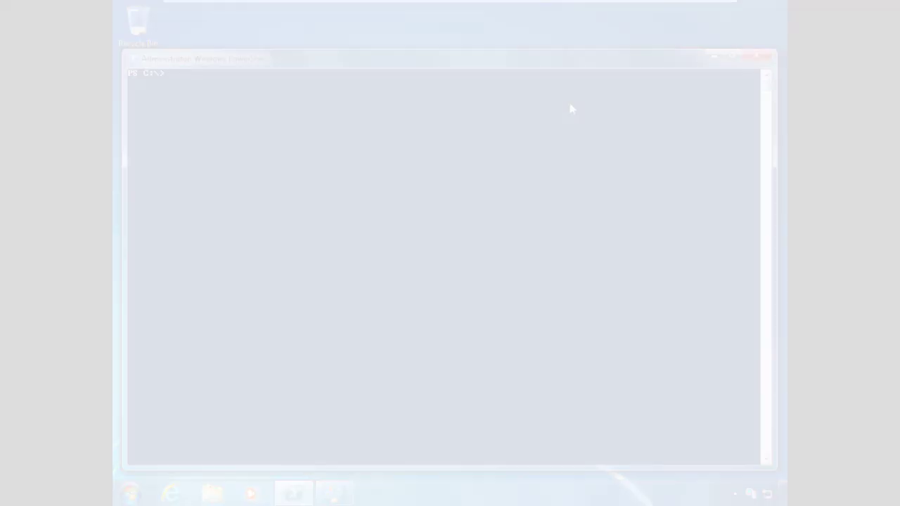